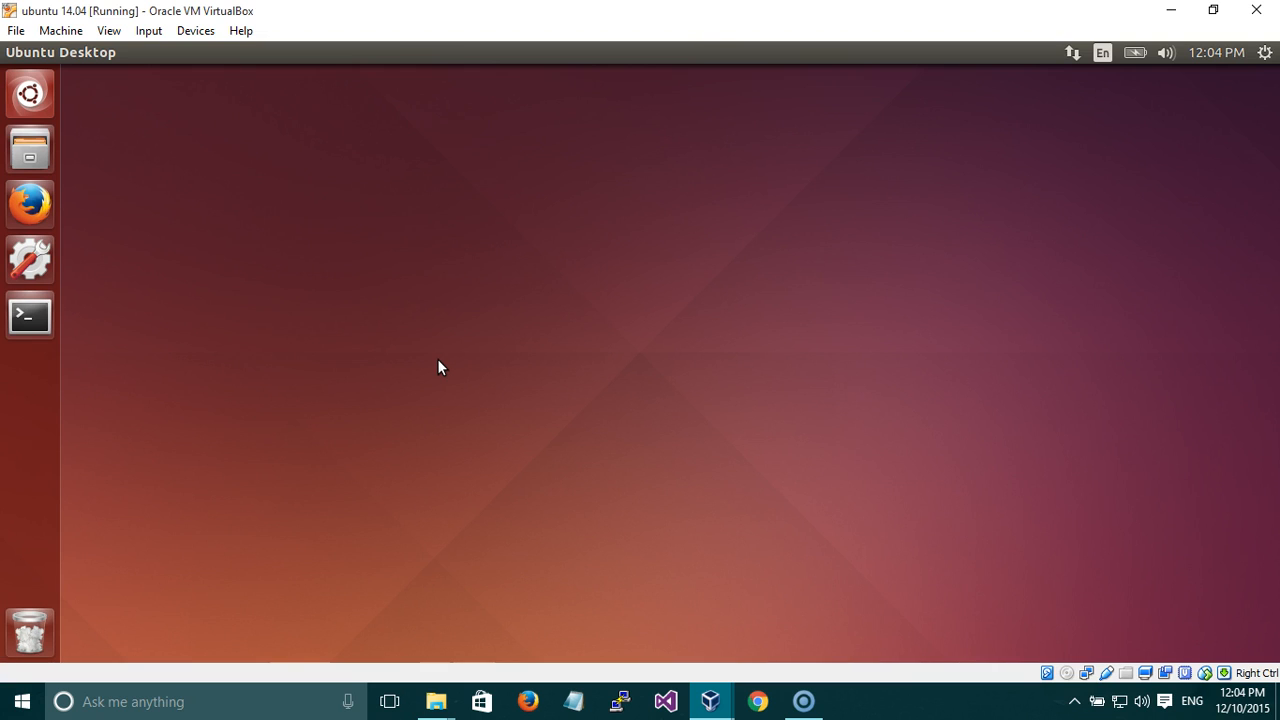
Open the Shared Folders settings and start adding a new machine folder share
left_click(211, 37)
mouse_move(229, 118)
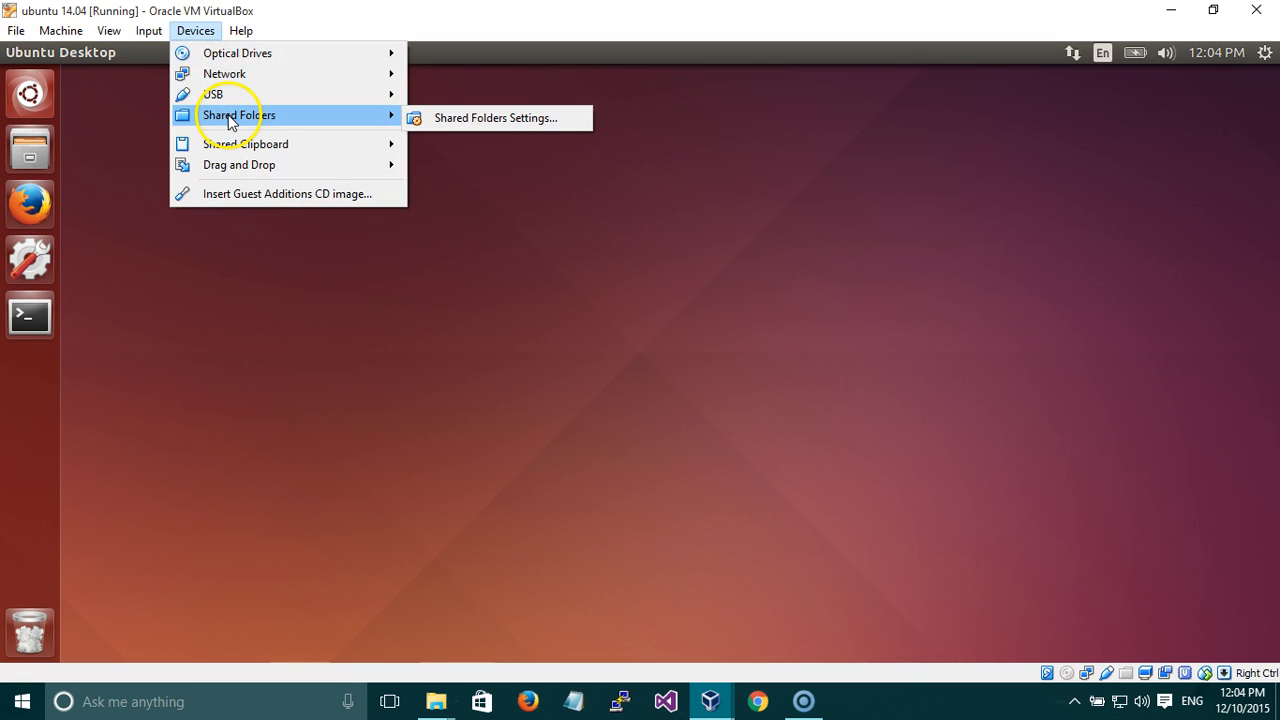
left_click(477, 118)
left_click(534, 240)
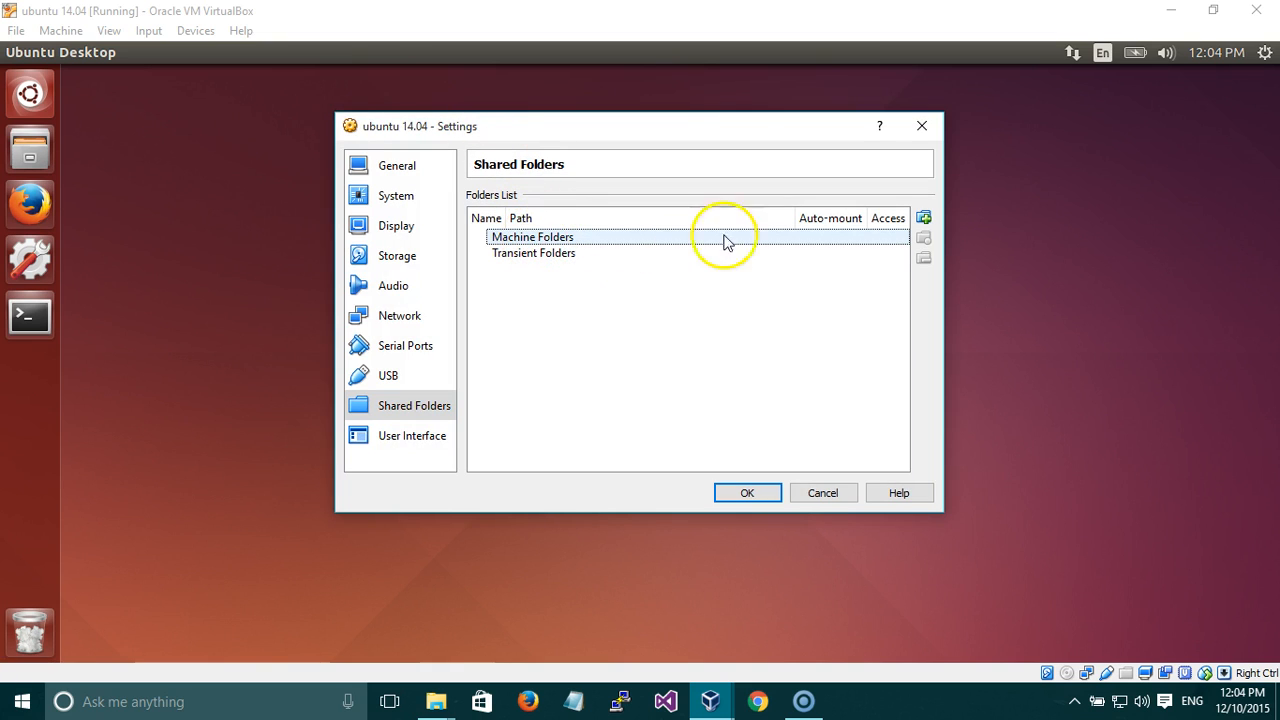
left_click(925, 220)
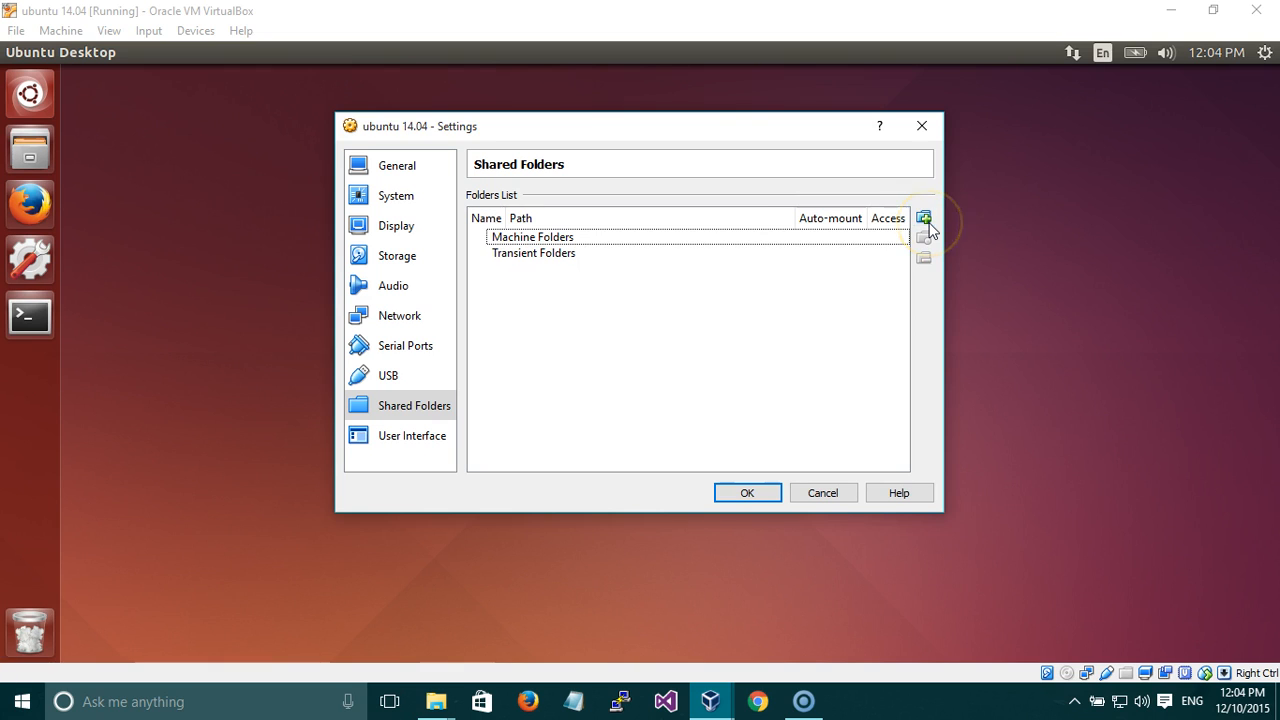
Set the folder path to the host's Desktop\Resumes folder, with the share named Resumes
left_click(757, 250)
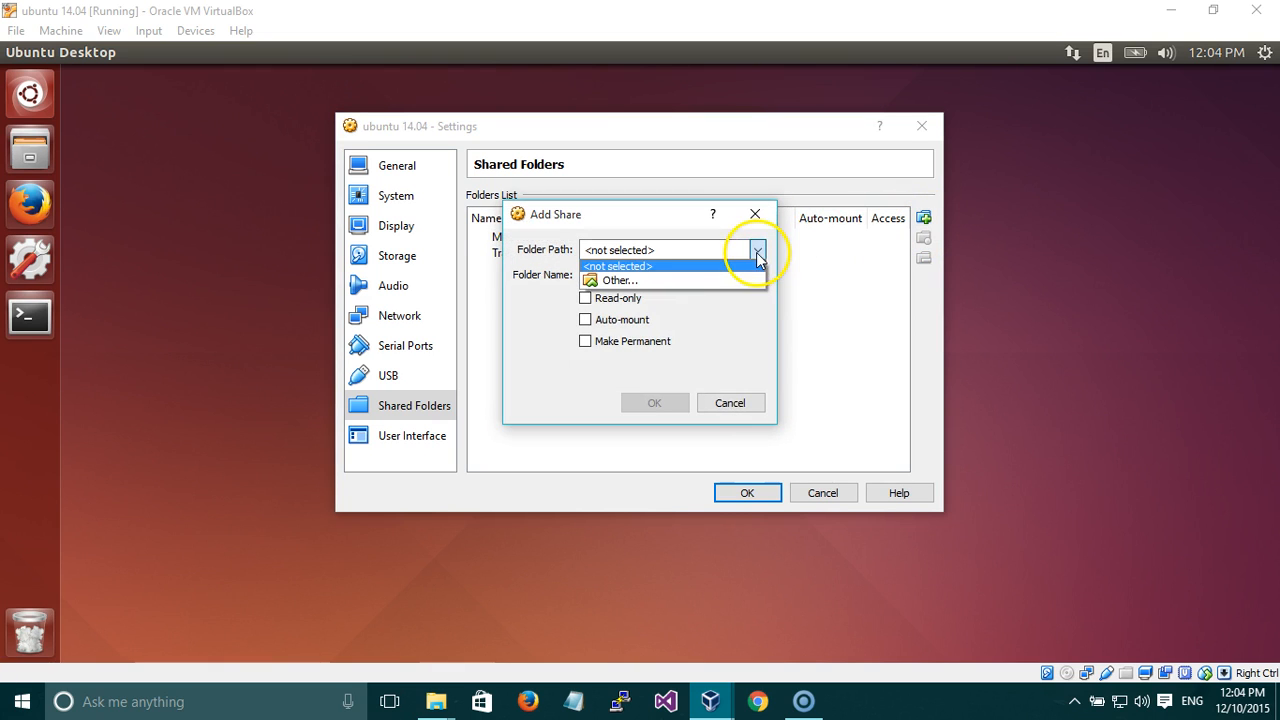
left_click(723, 282)
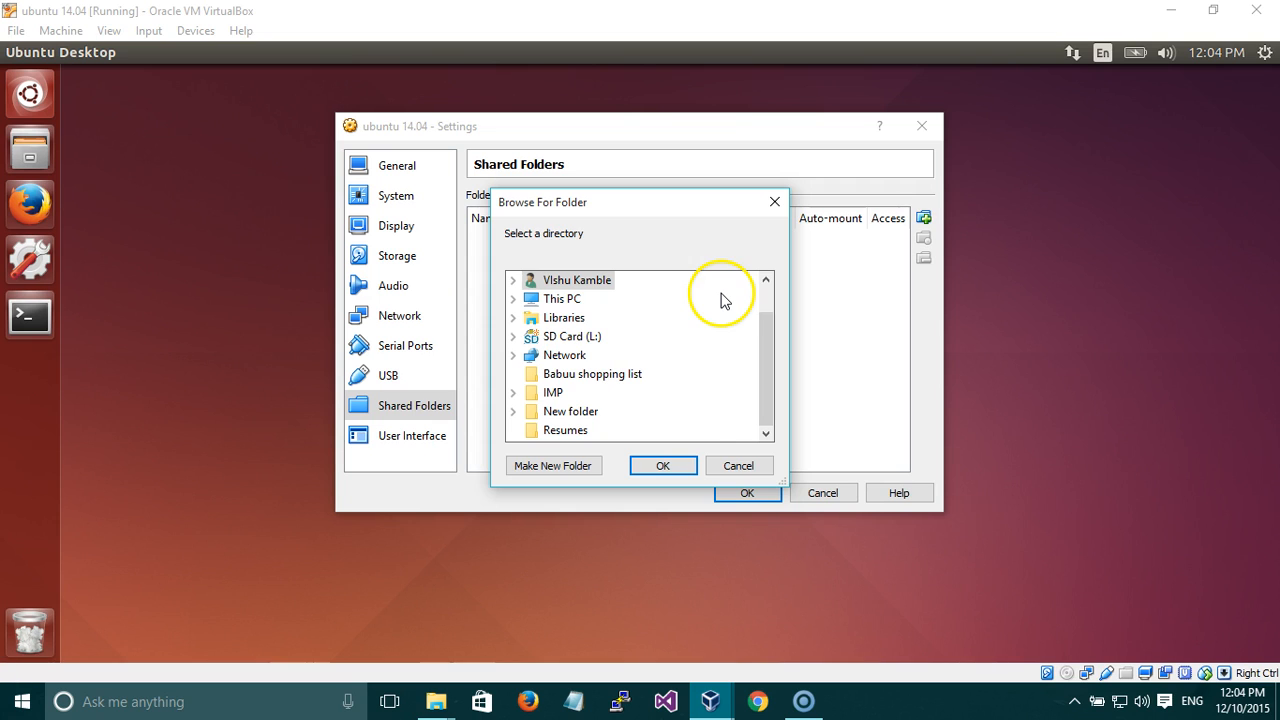
left_click(574, 432)
left_click(655, 465)
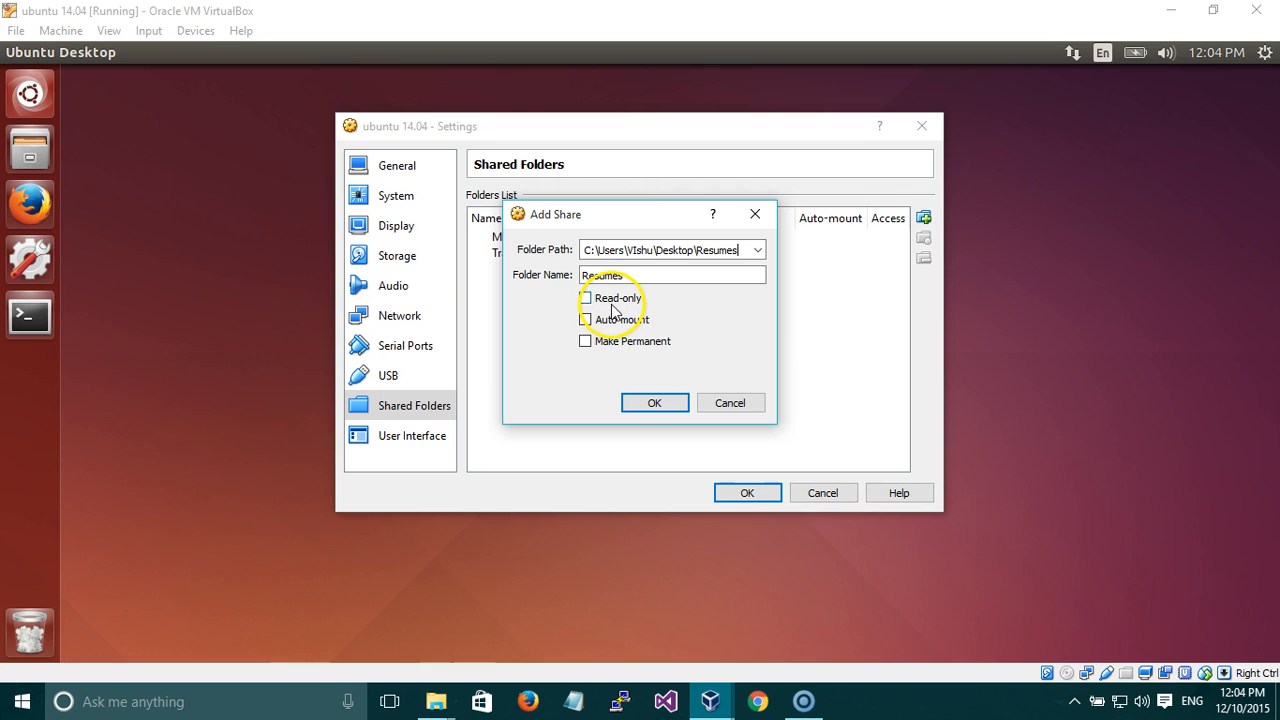
left_click_drag(637, 274, 581, 277)
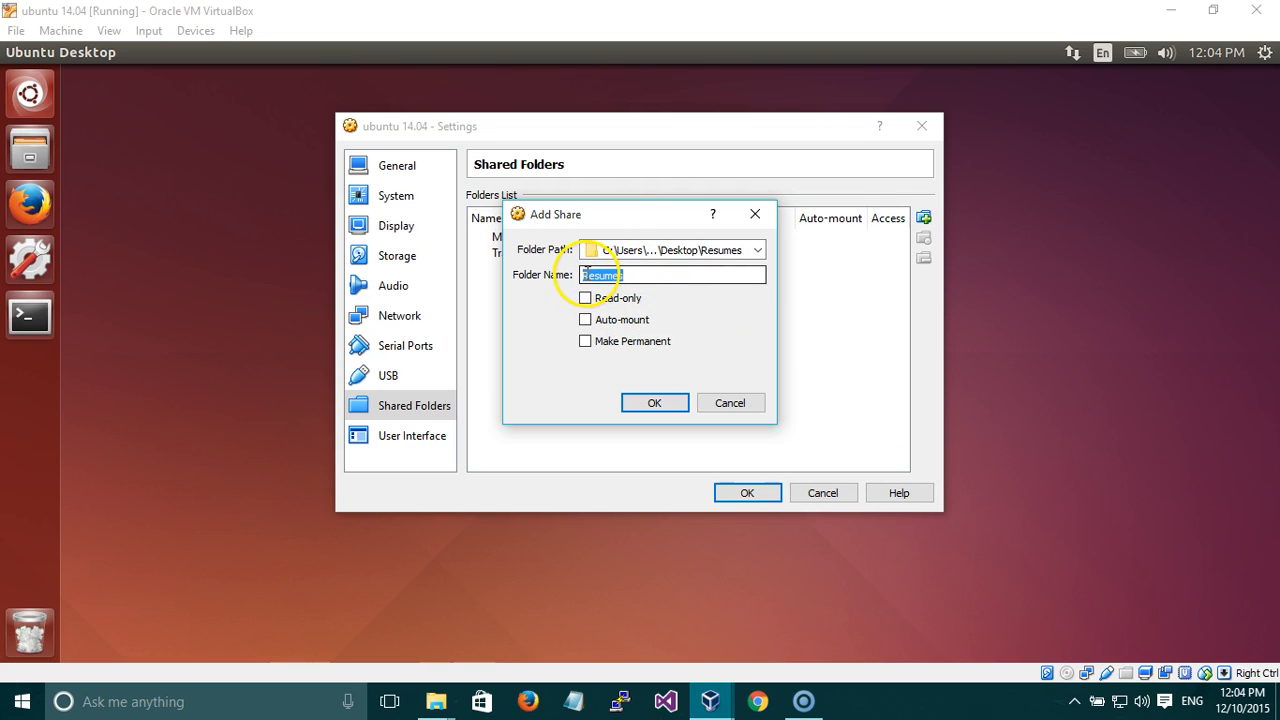
left_click(667, 301)
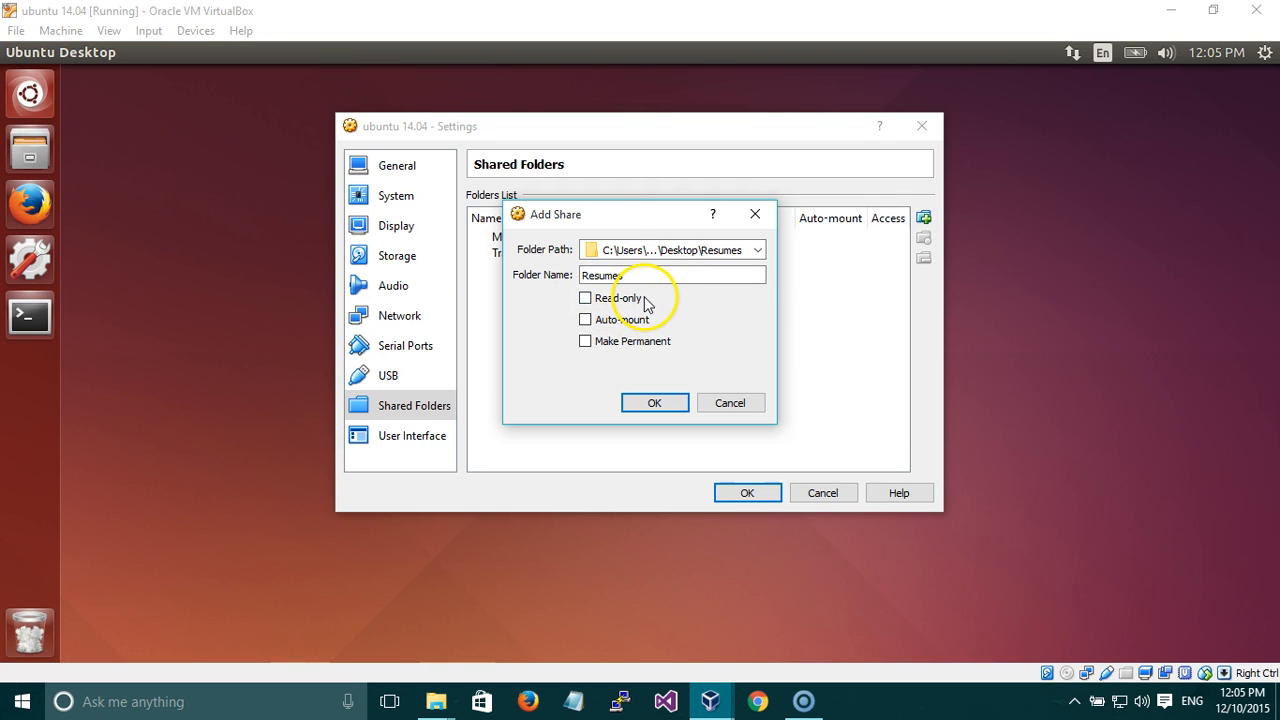
left_click(613, 252)
left_click_drag(613, 252, 667, 248)
Mark the Resumes share read-only and auto-mount, then confirm it and close Settings
left_click(709, 250)
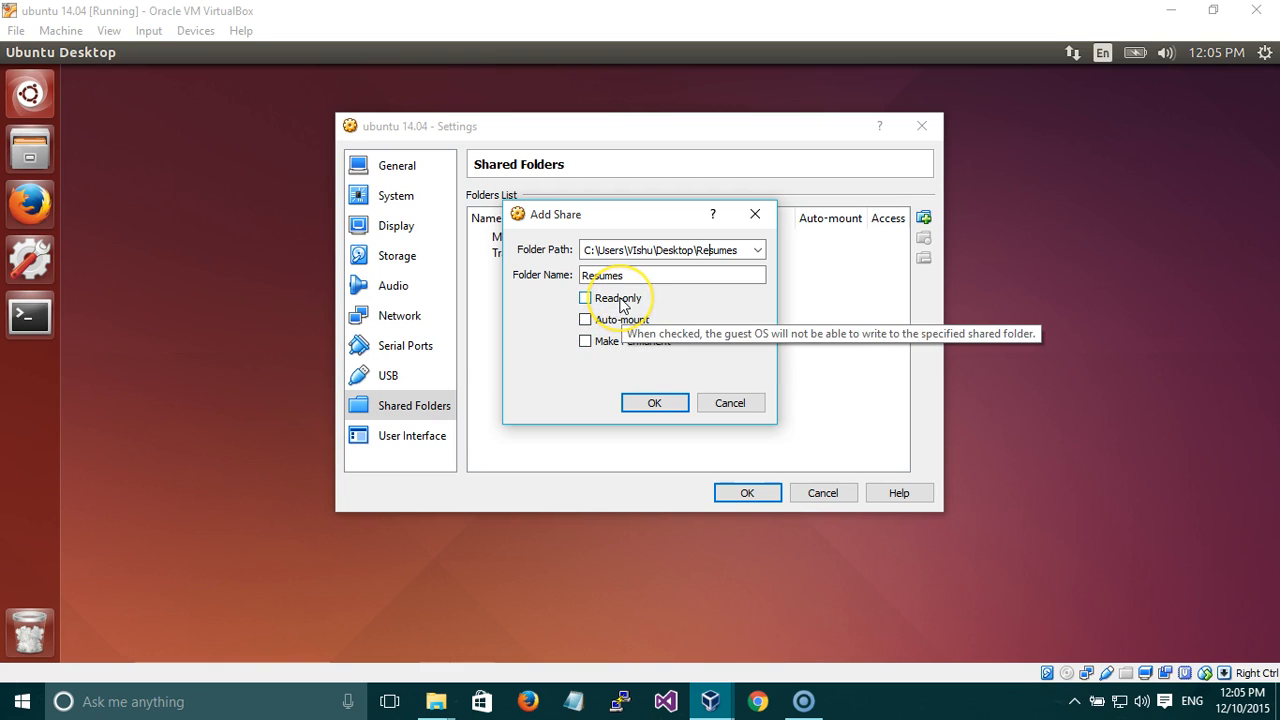
left_click(618, 298)
left_click(621, 319)
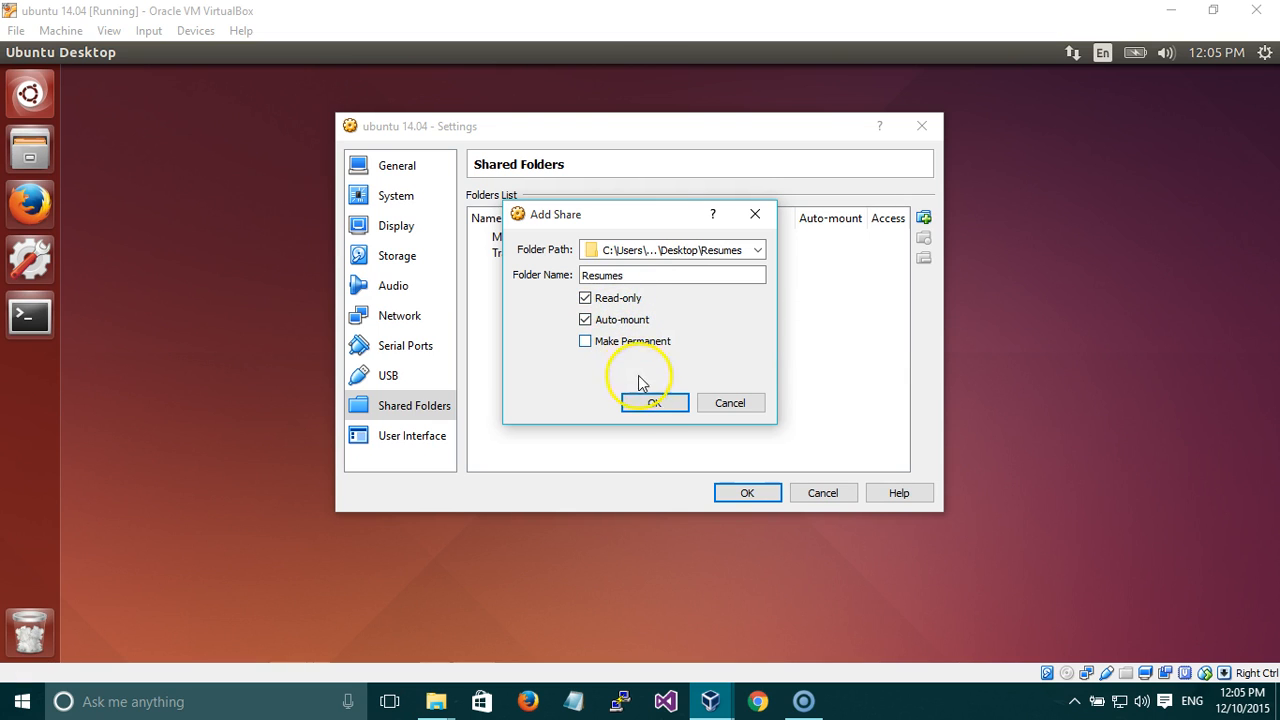
left_click(652, 403)
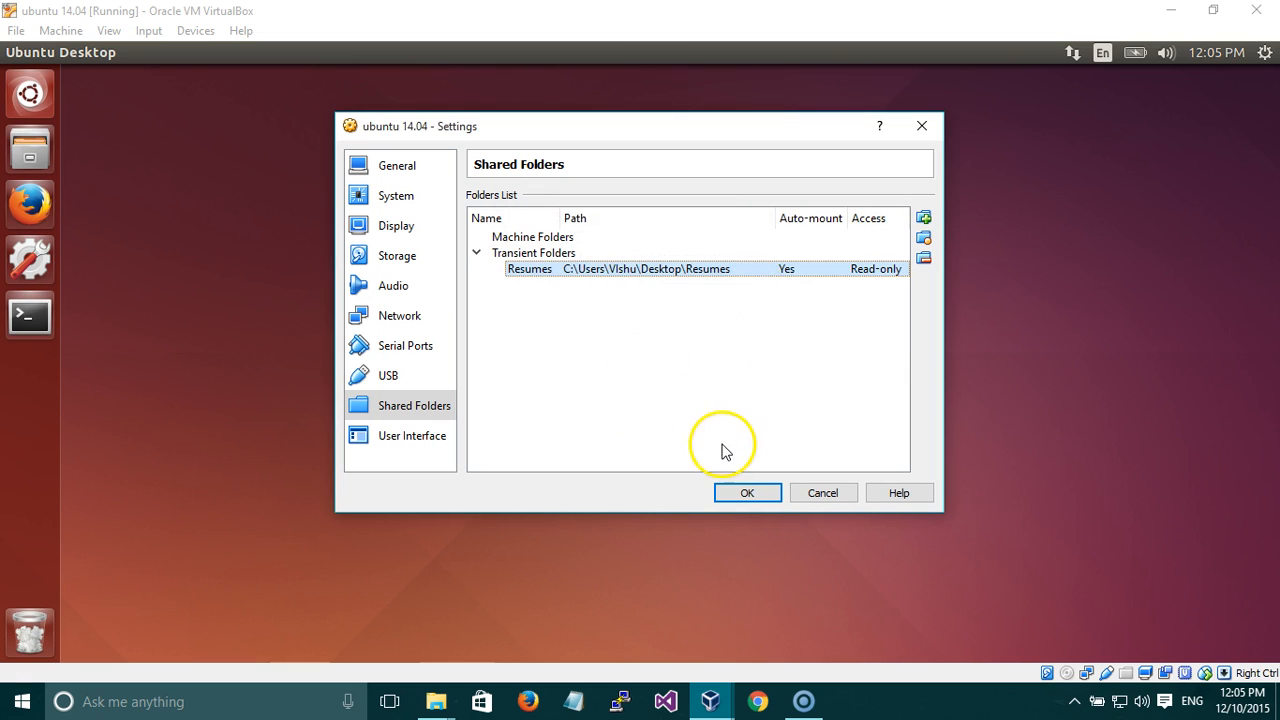
left_click(740, 492)
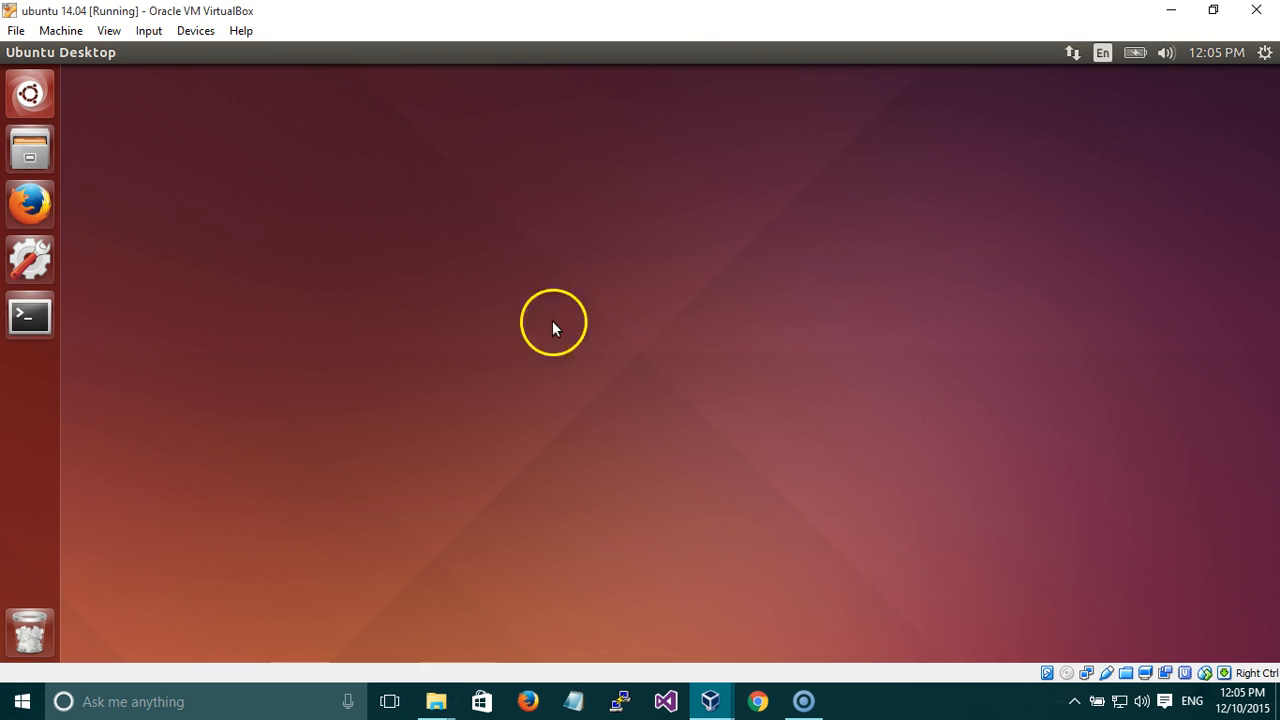
In Files, browse Computer to the media folder and confirm it is still empty
left_click(54, 143)
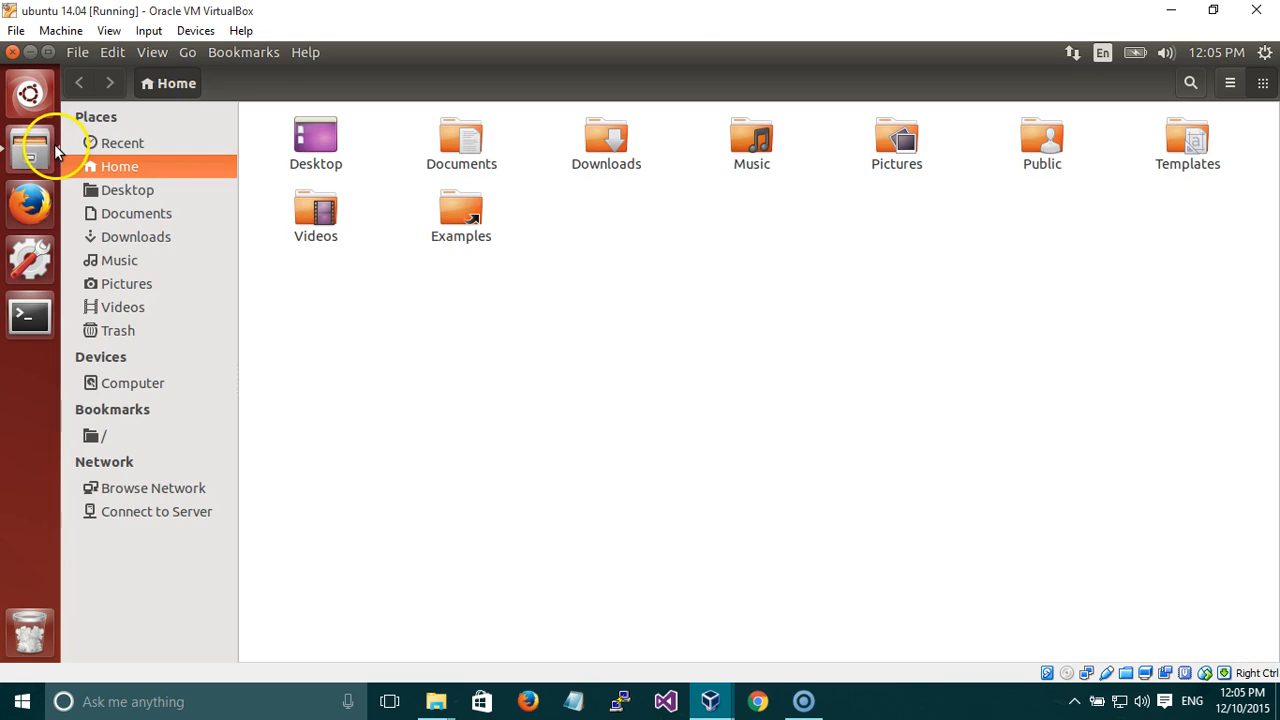
left_click(190, 386)
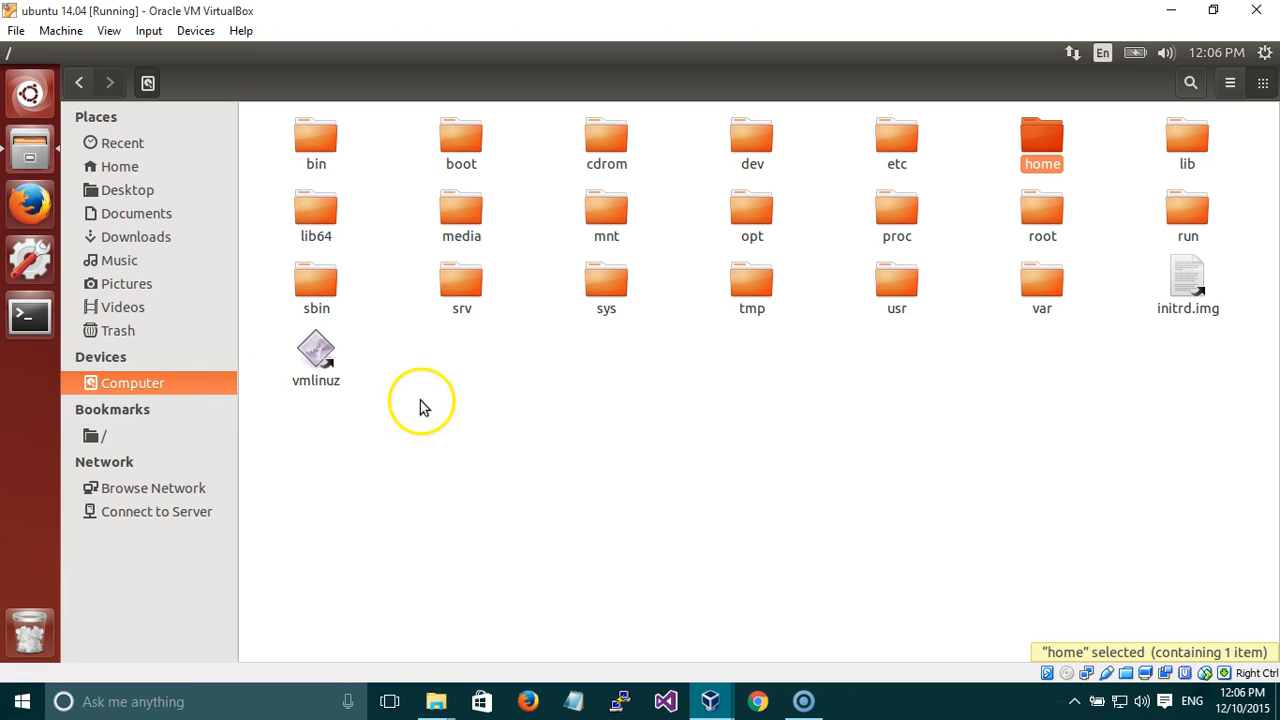
left_click(452, 230)
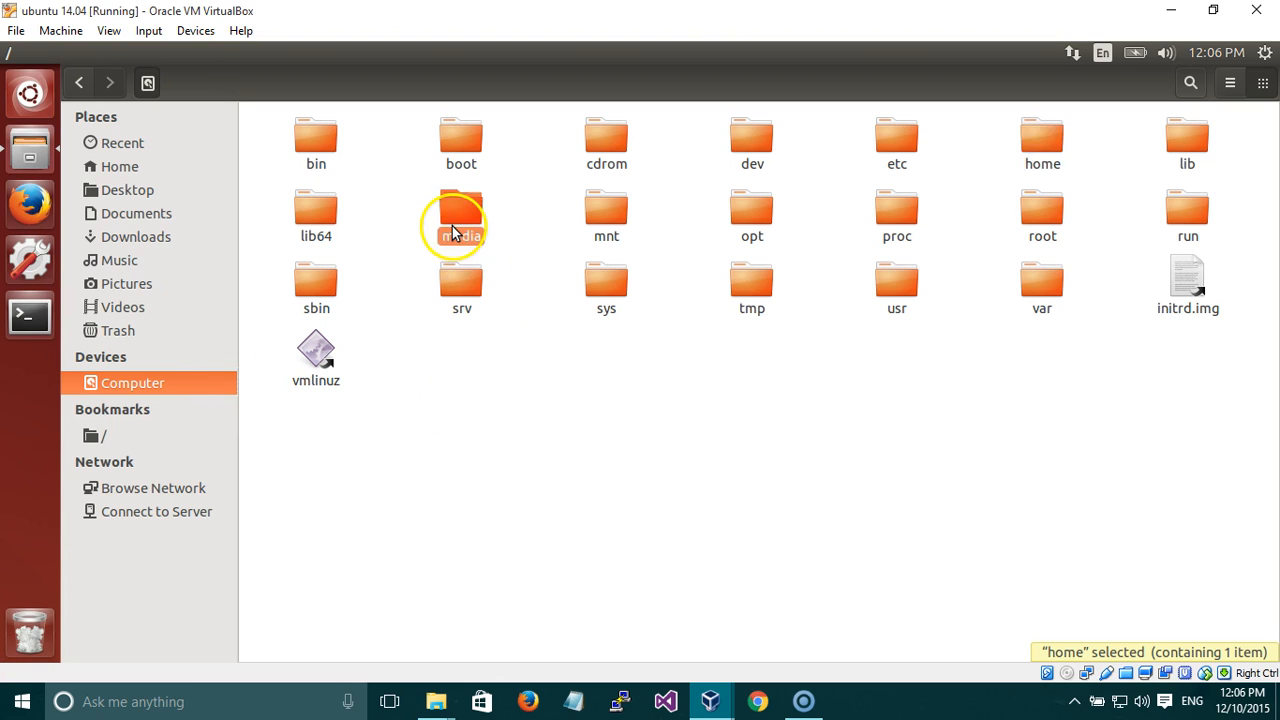
double_click(452, 228)
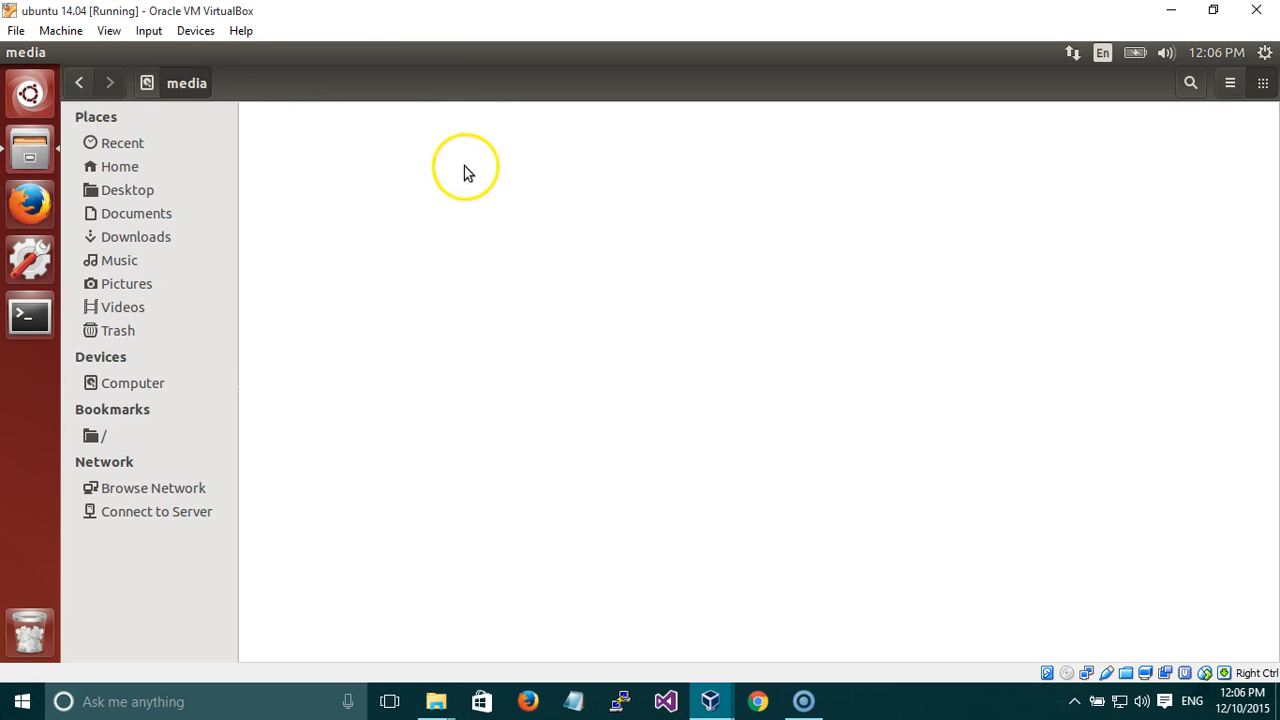
left_click(86, 83)
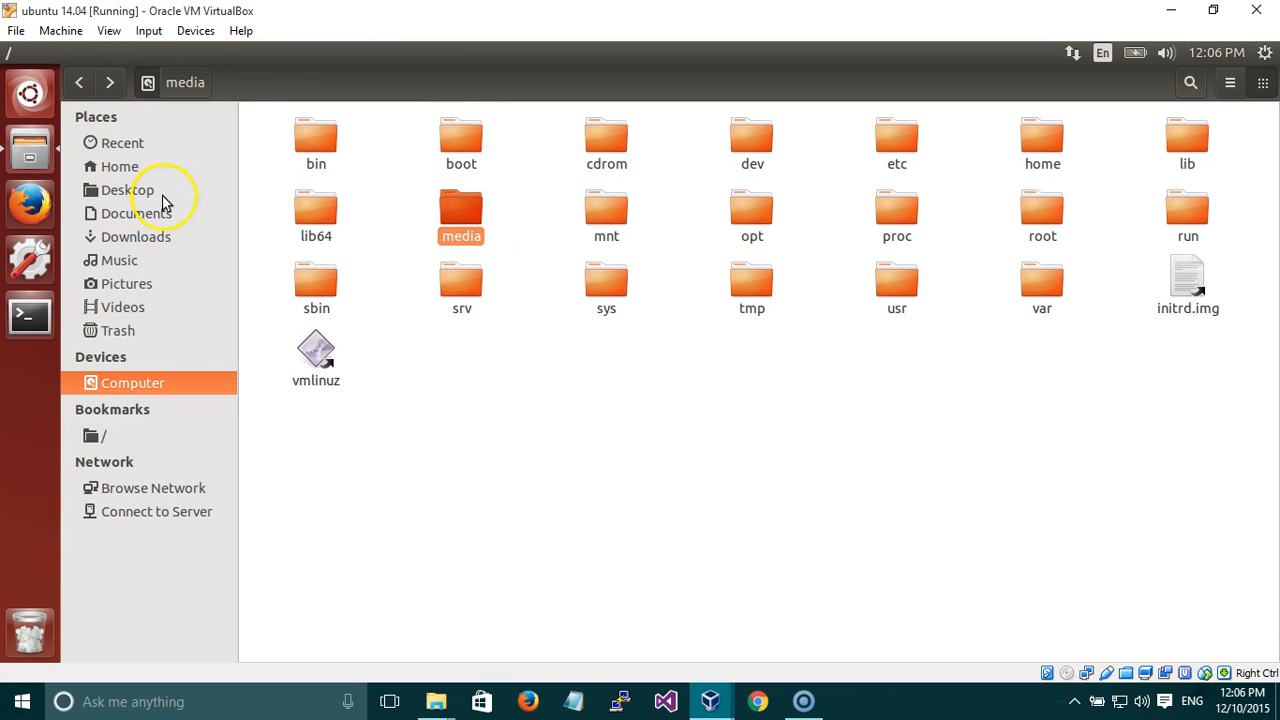
double_click(465, 216)
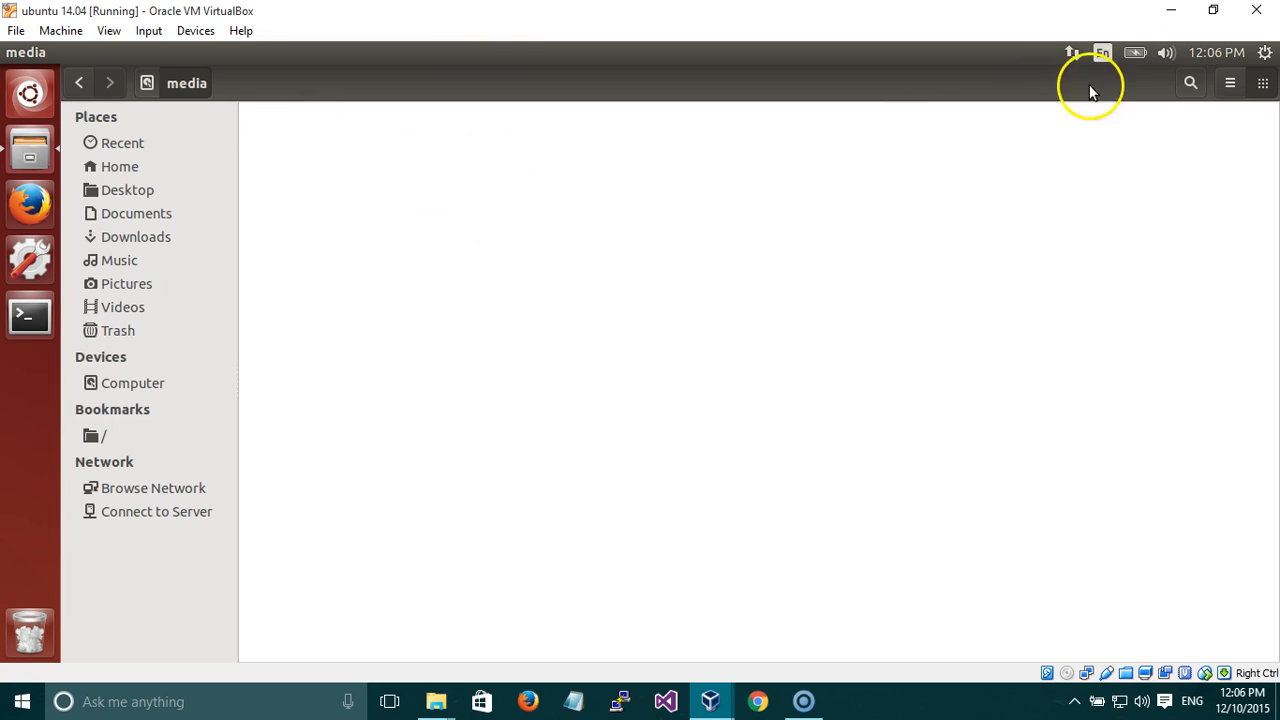
Restart the Ubuntu guest from the power menu
left_click(1265, 52)
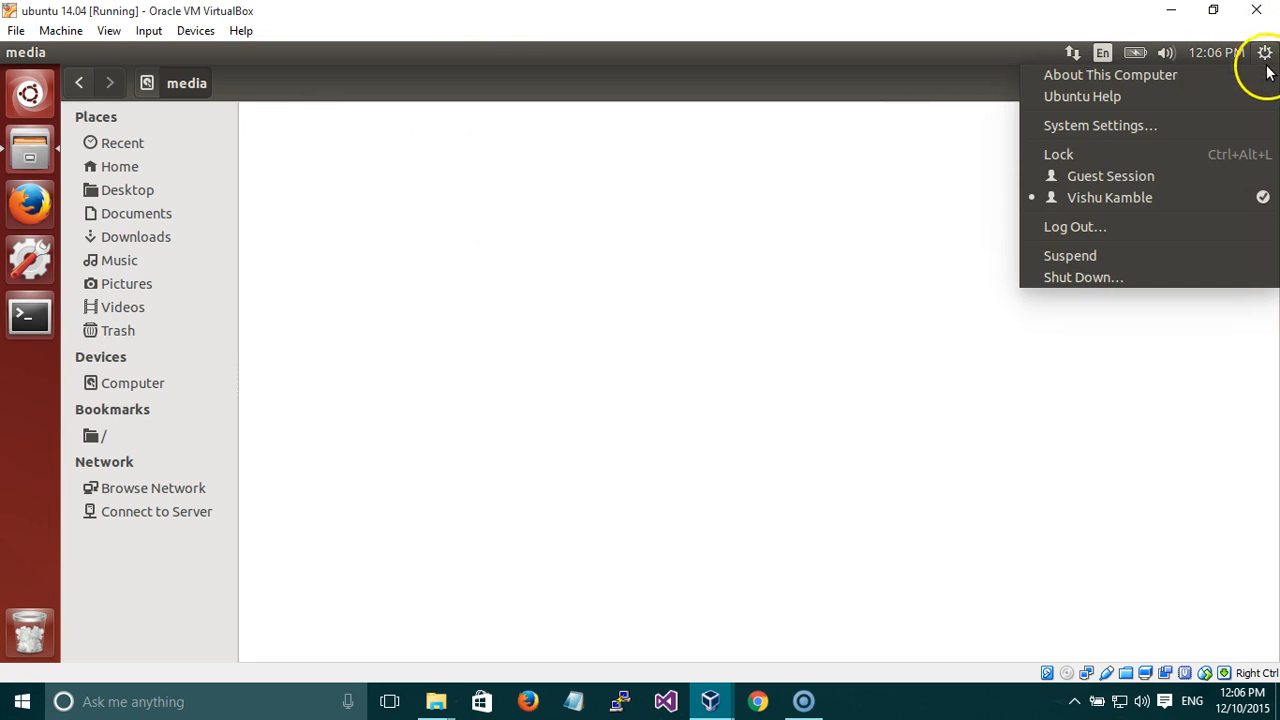
left_click(1196, 274)
left_click(600, 370)
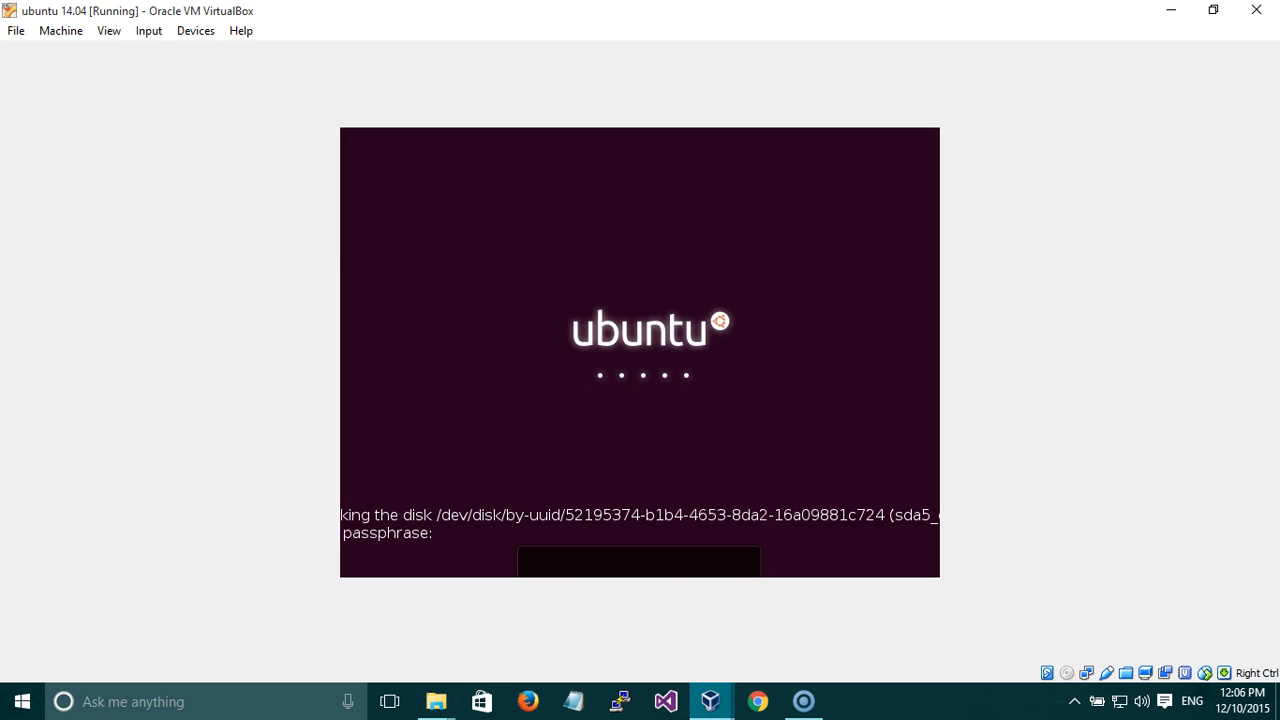
Enter the disk-unlock passphrase, then the login password, to return to the Ubuntu desktop
type("aaaaaaaaaaaaaa")
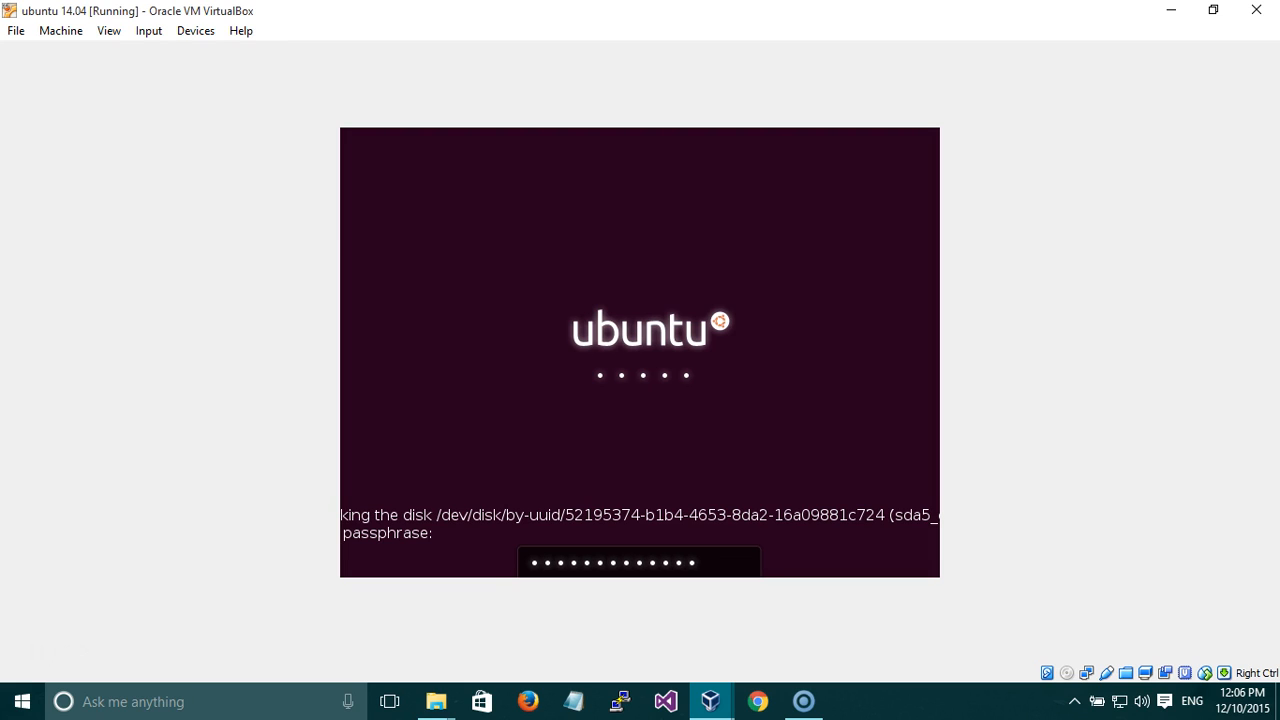
key("Return")
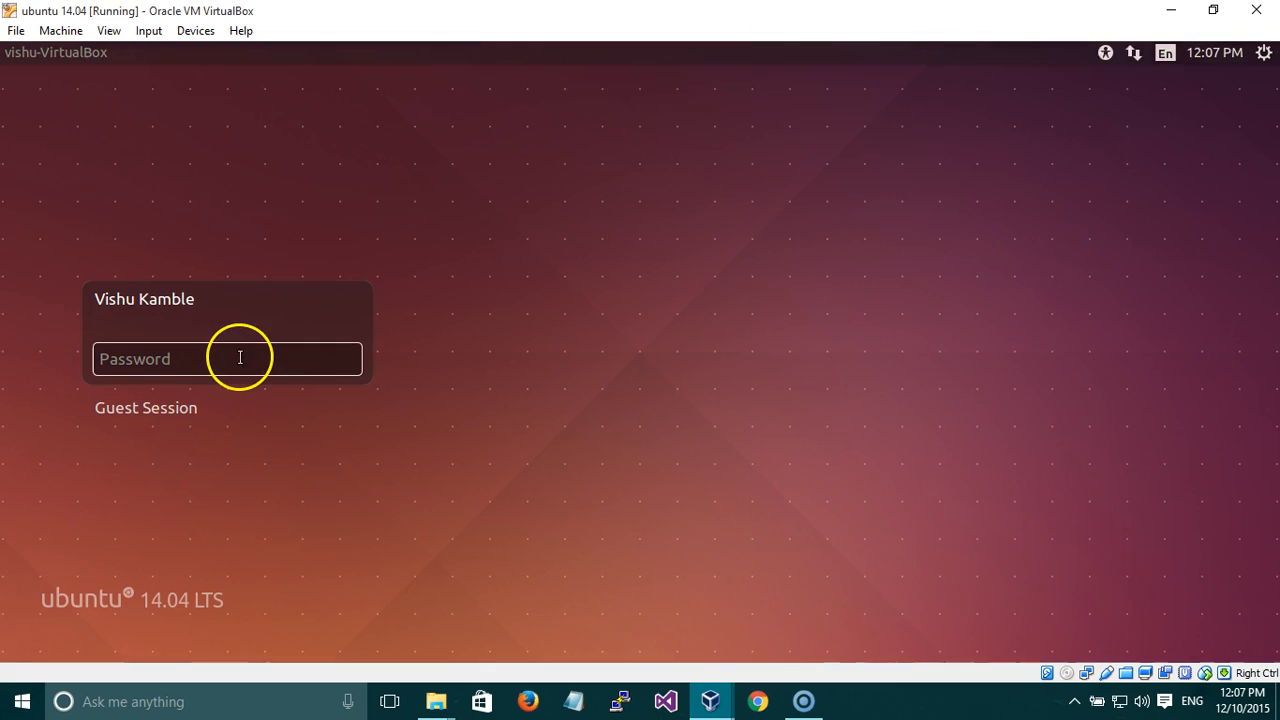
left_click(240, 357)
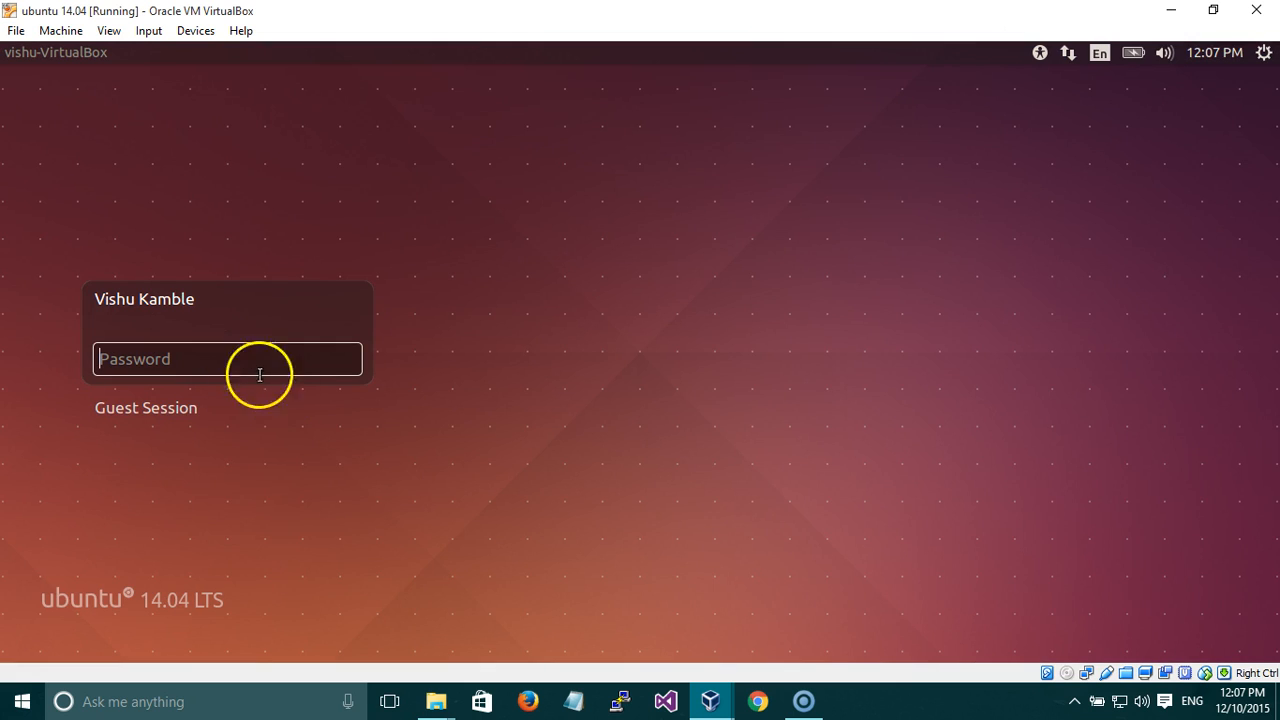
type("••••••••")
key("Return")
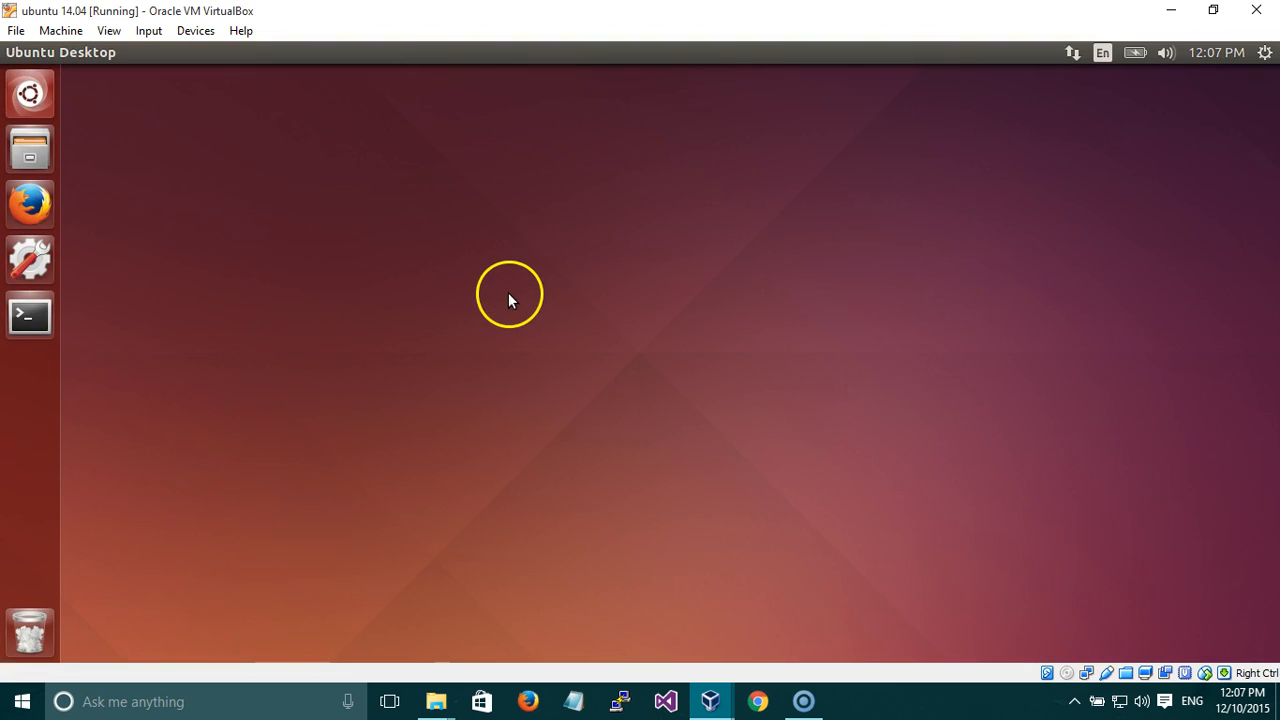
Browse Computer > media > sf_Resumes in Files to view its seven .docx files
left_click(44, 153)
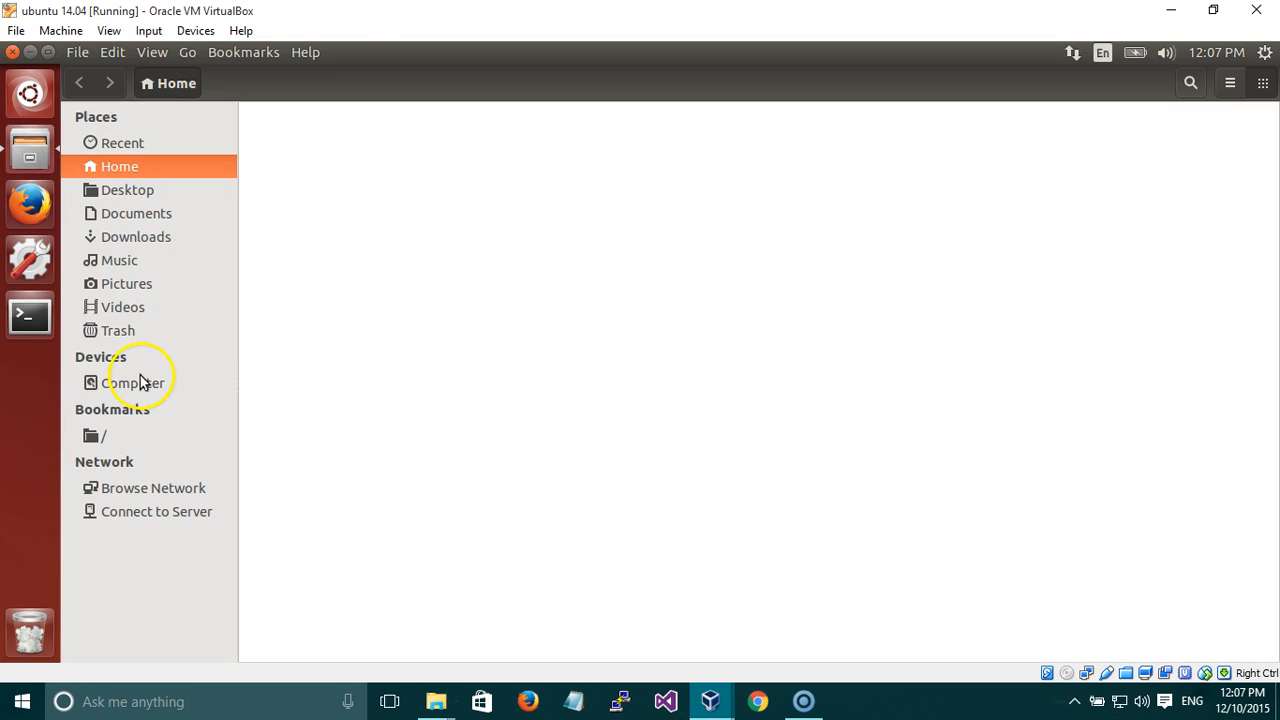
left_click(140, 382)
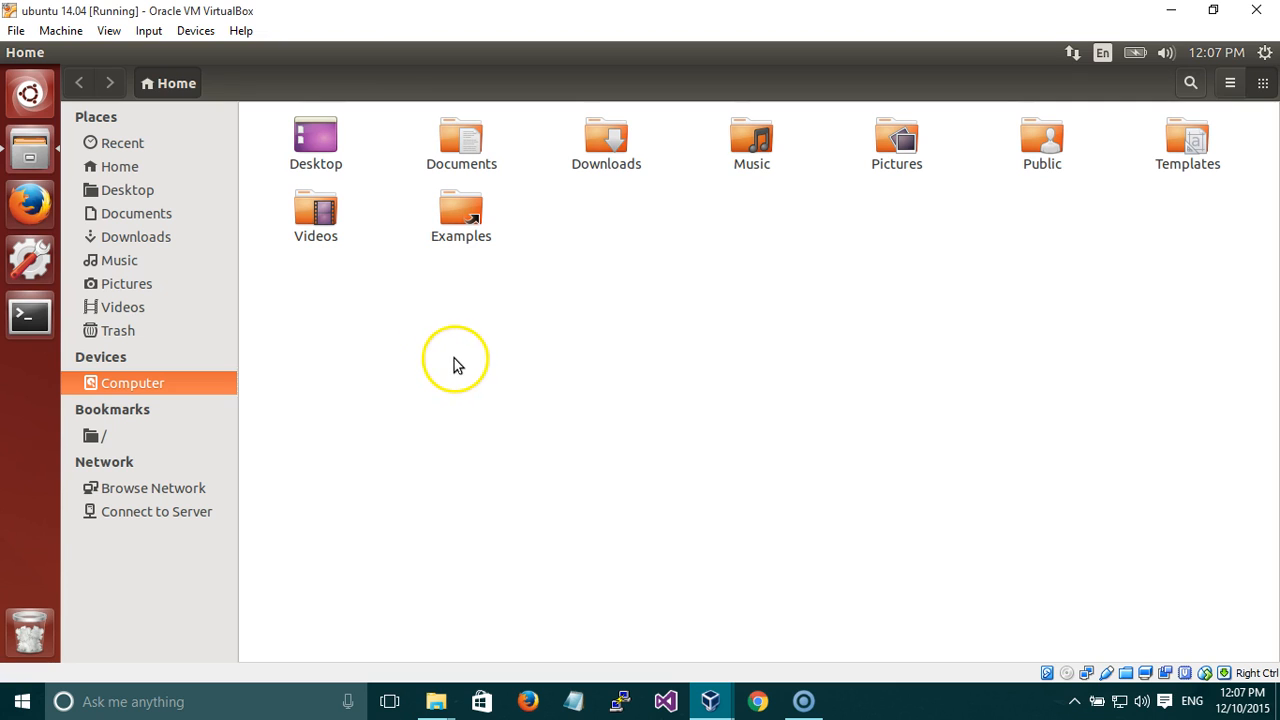
left_click(168, 380)
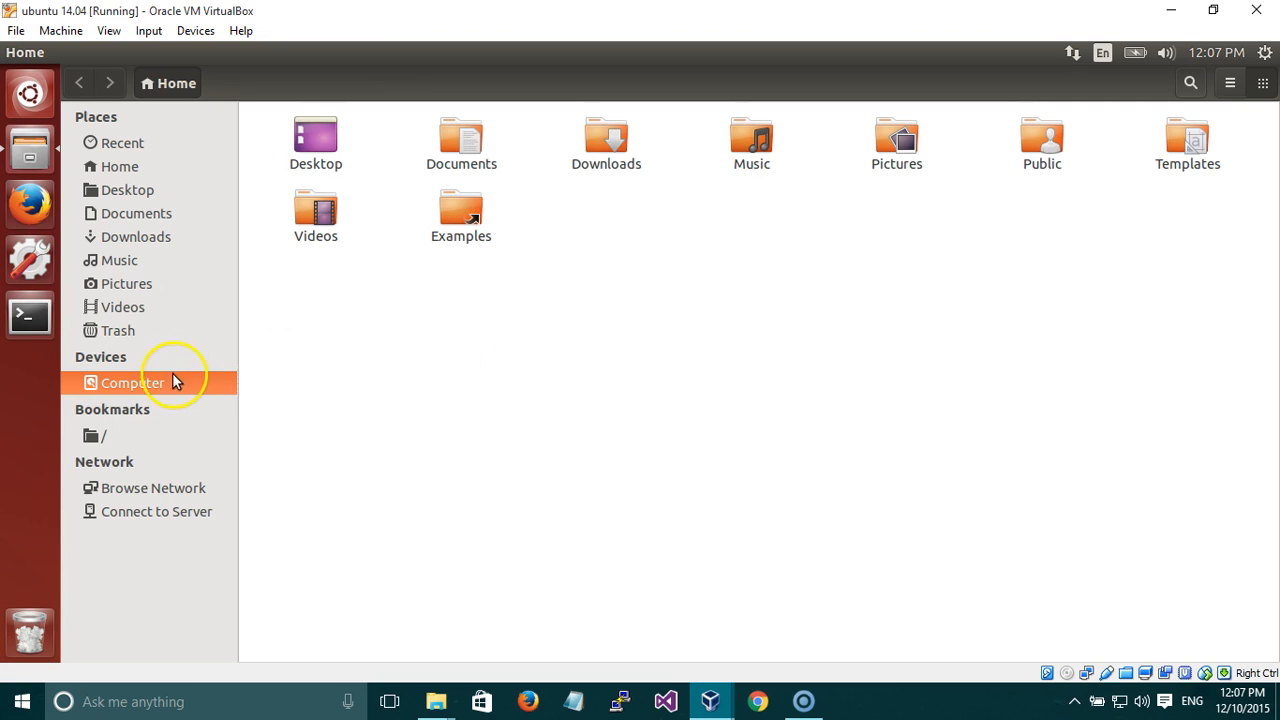
double_click(452, 240)
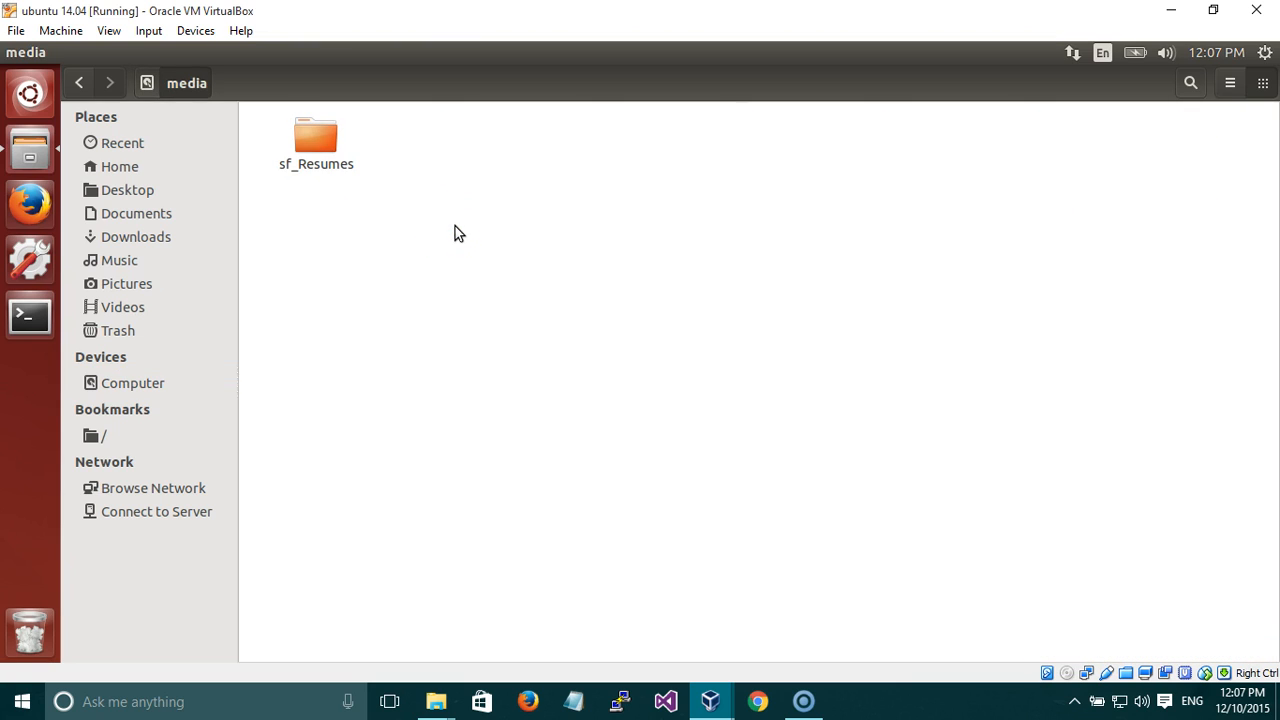
double_click(319, 148)
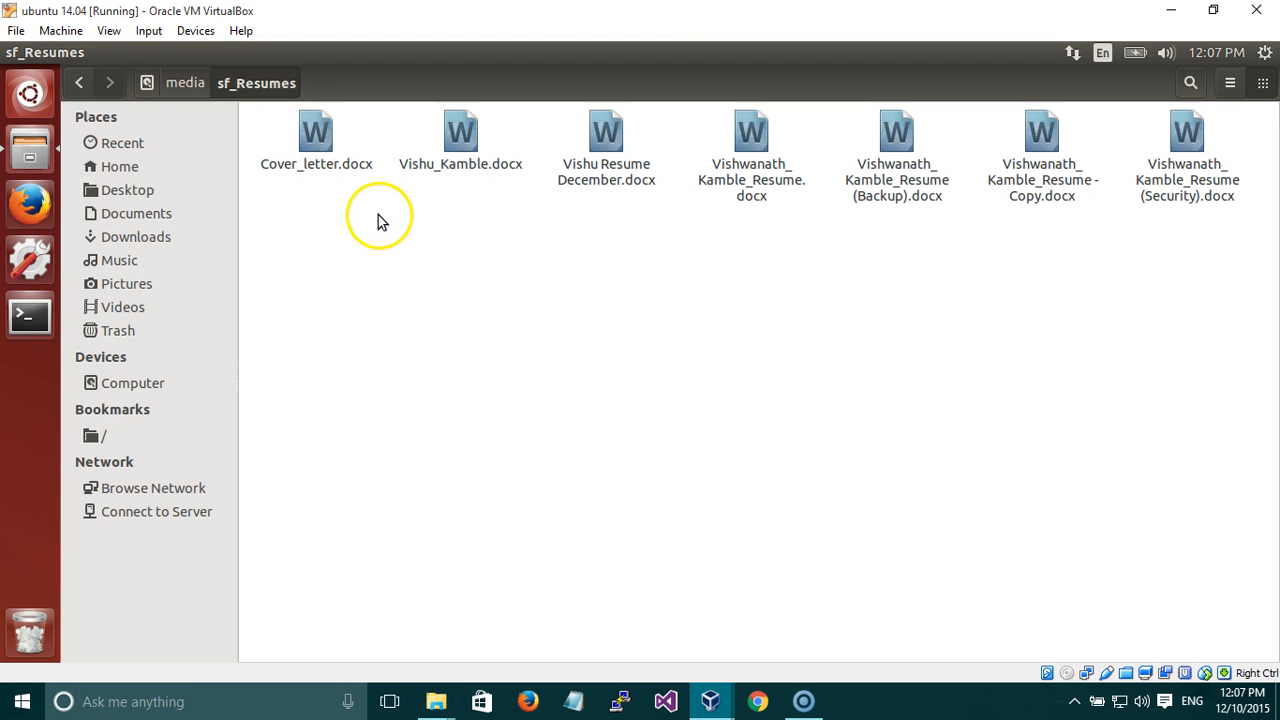
left_click(50, 307)
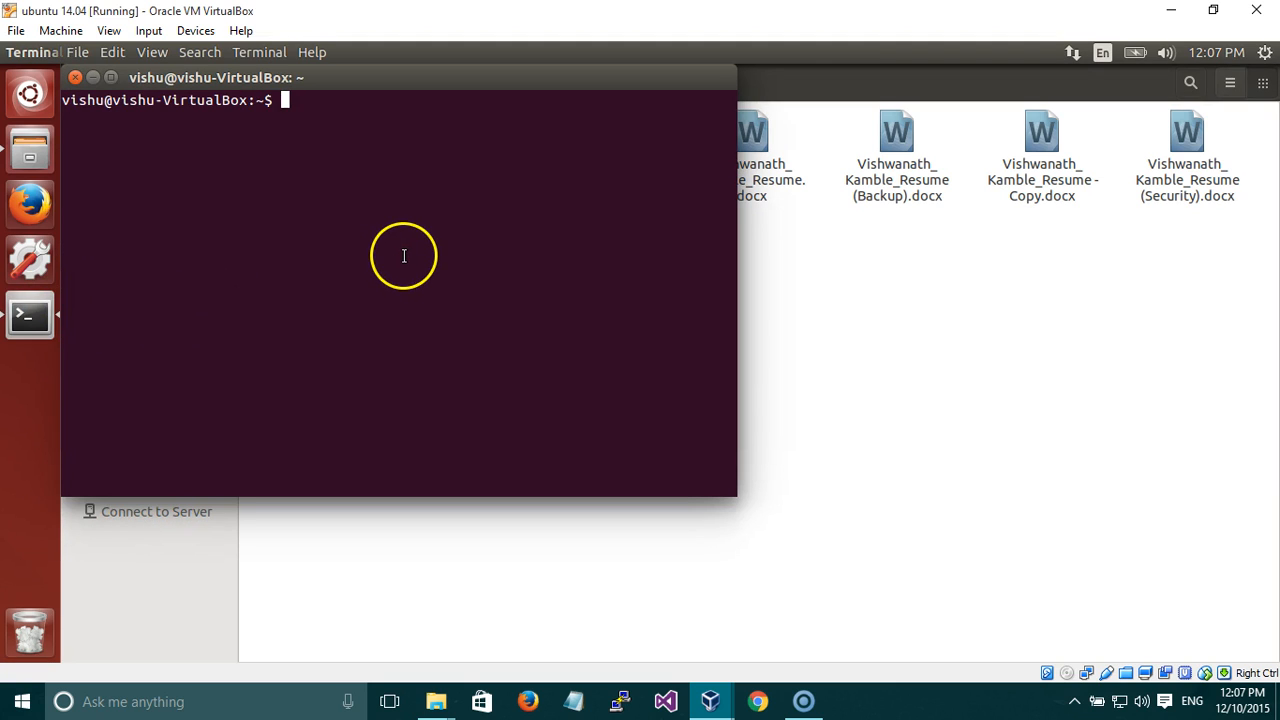
Recall and run the sudo gpasswd -d command removing the user from vboxsf, then clear the terminal
key("ctrl+r")
type("gp")
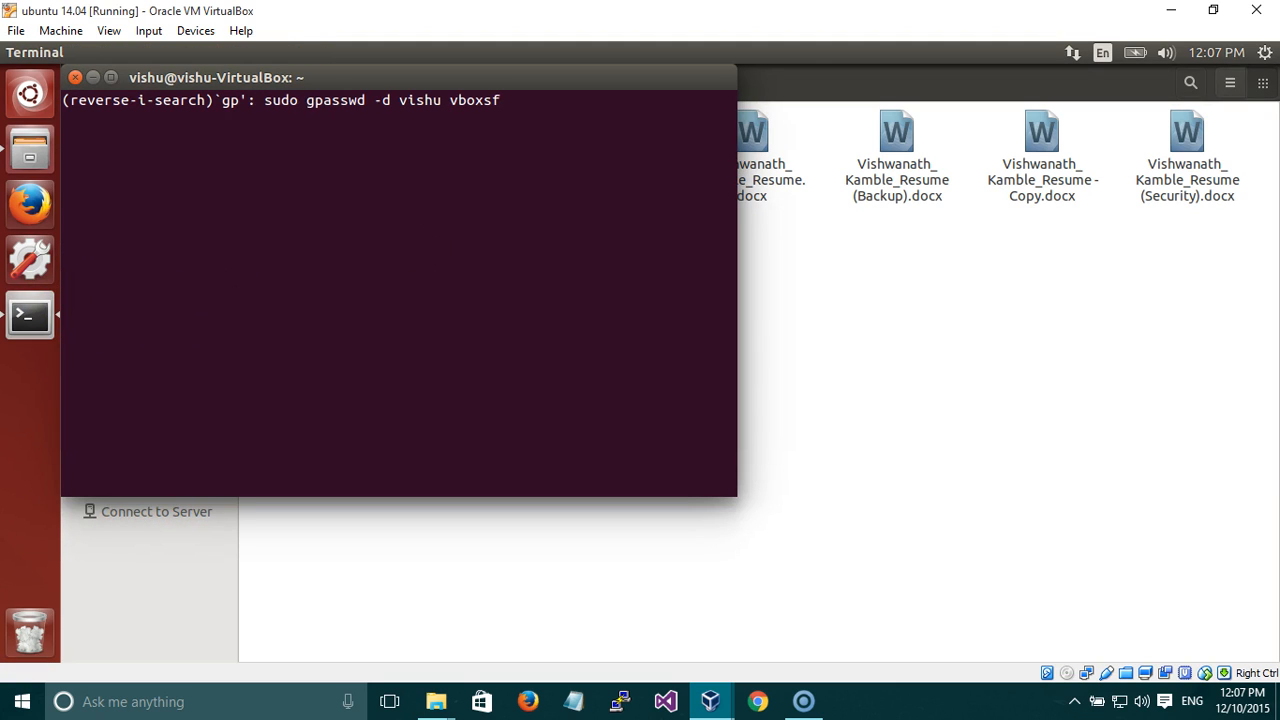
key("Return")
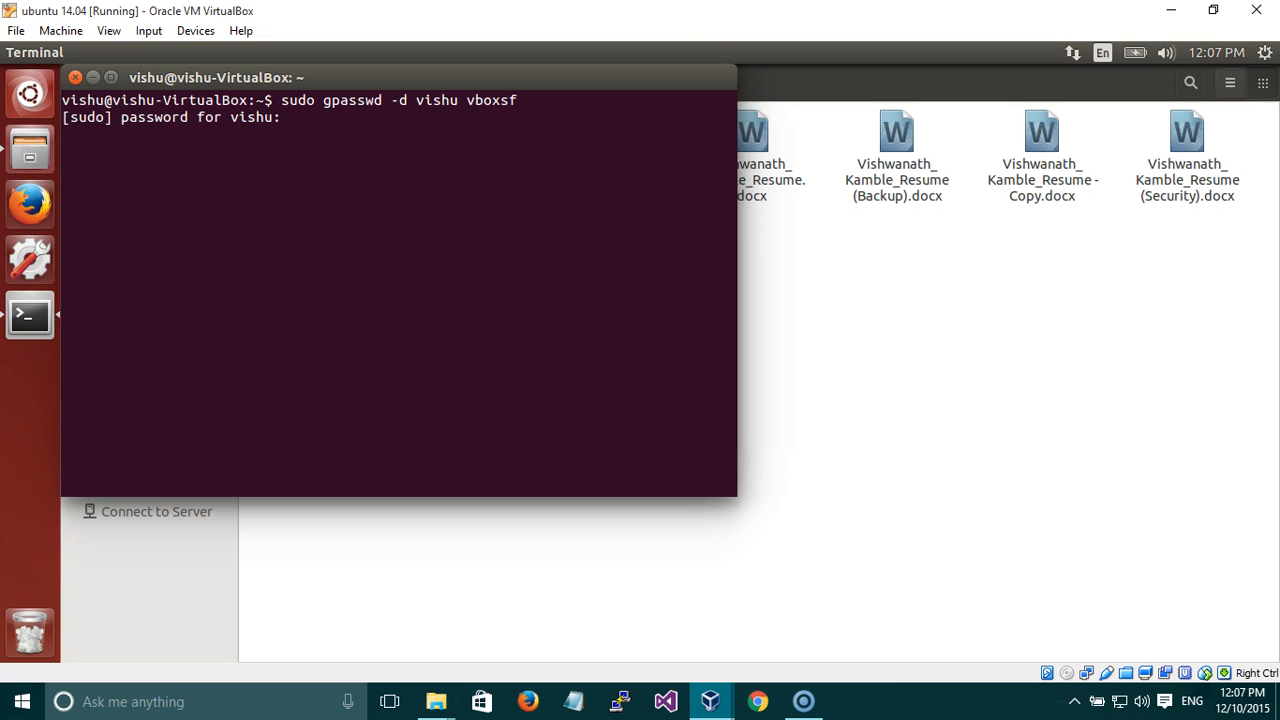
key("Return")
type("clear")
key("Return")
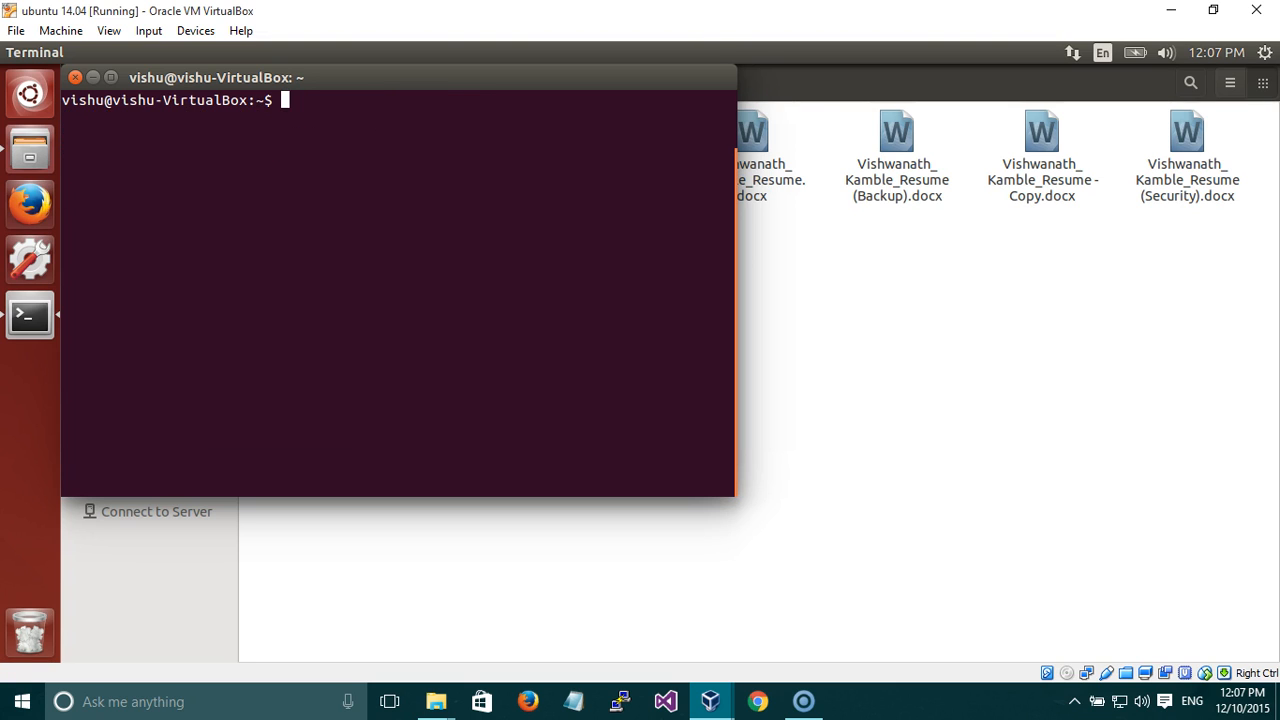
In Files, reopen media > sf_Resumes and return to the media folder
left_click(857, 327)
left_click(186, 82)
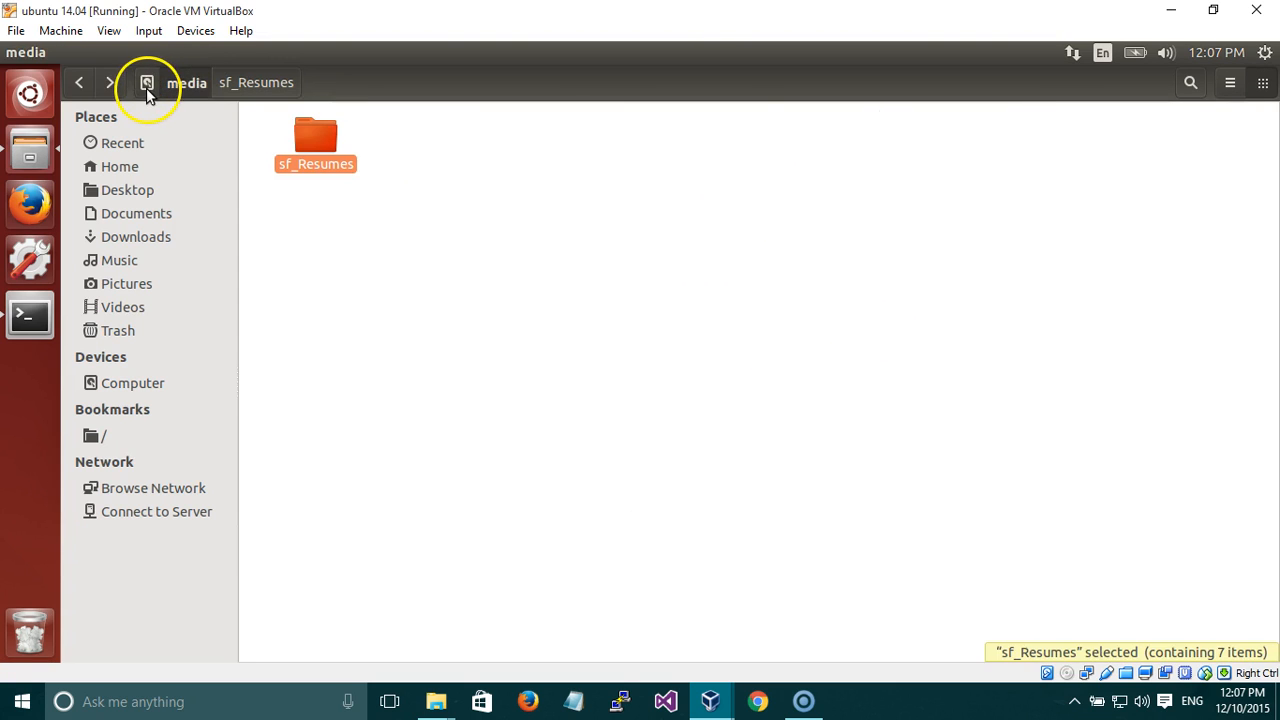
left_click(147, 82)
double_click(455, 226)
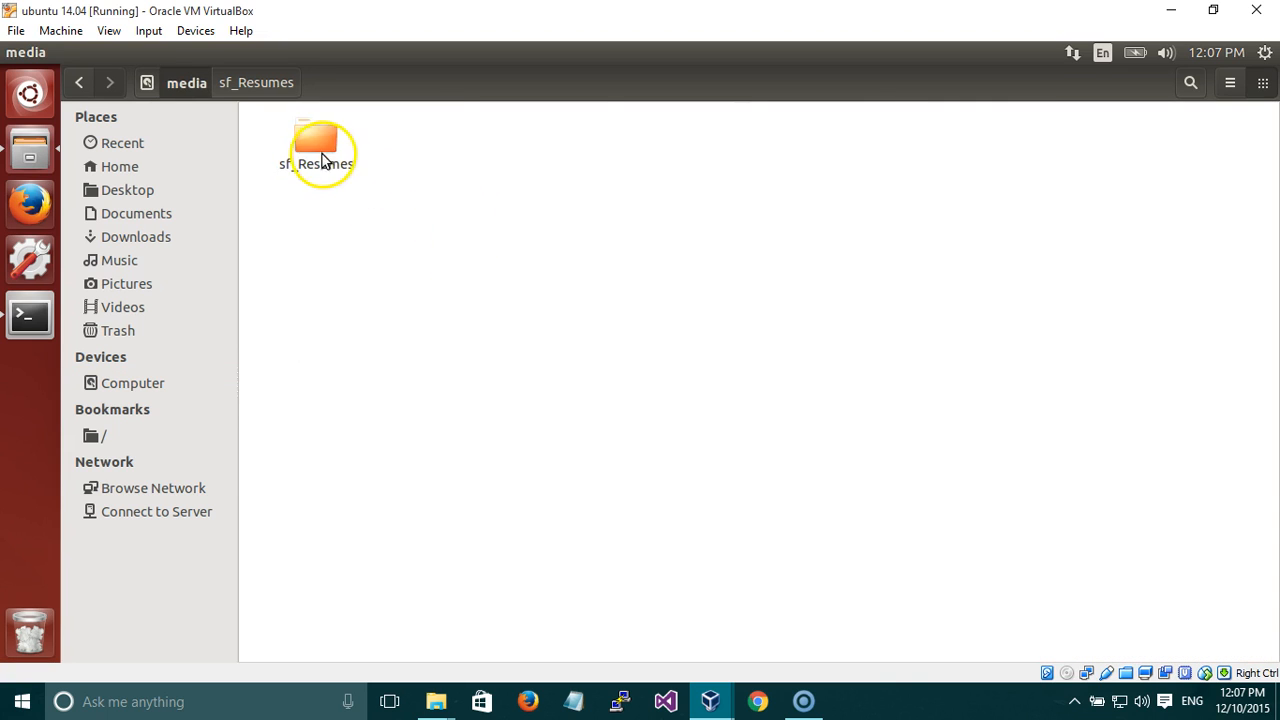
double_click(322, 160)
left_click(188, 84)
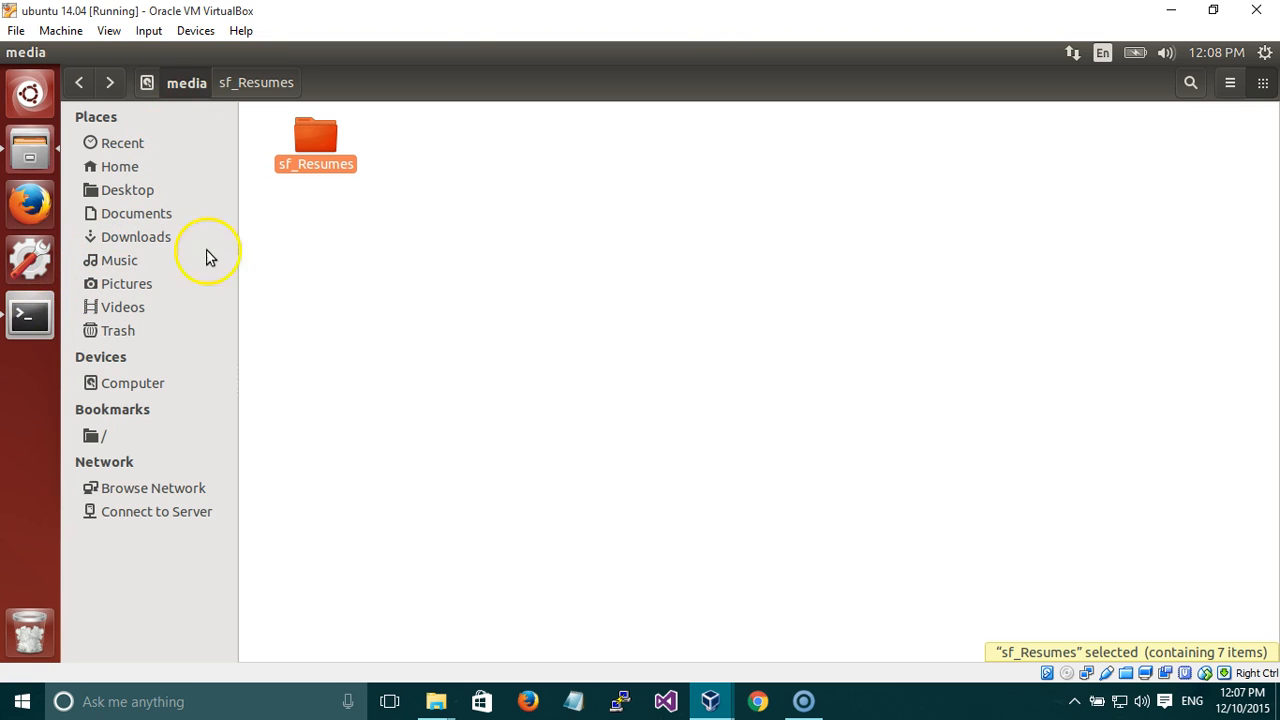
left_click(336, 208)
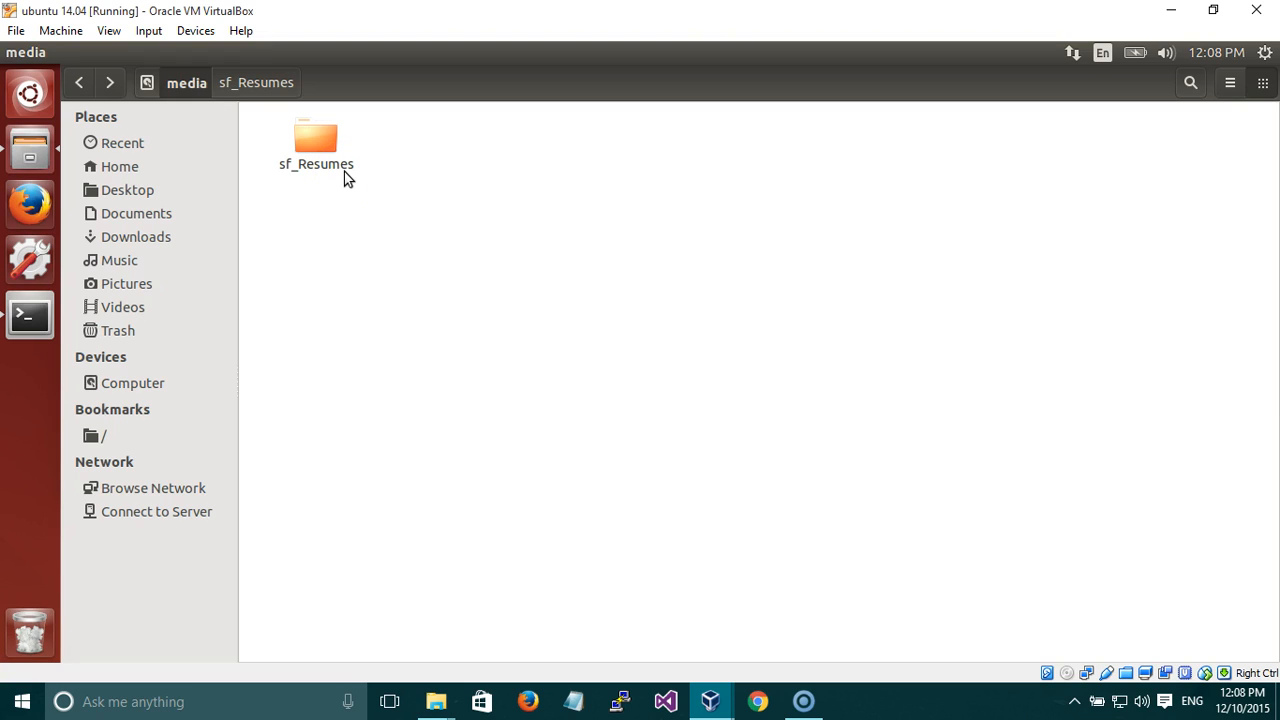
left_click(368, 198)
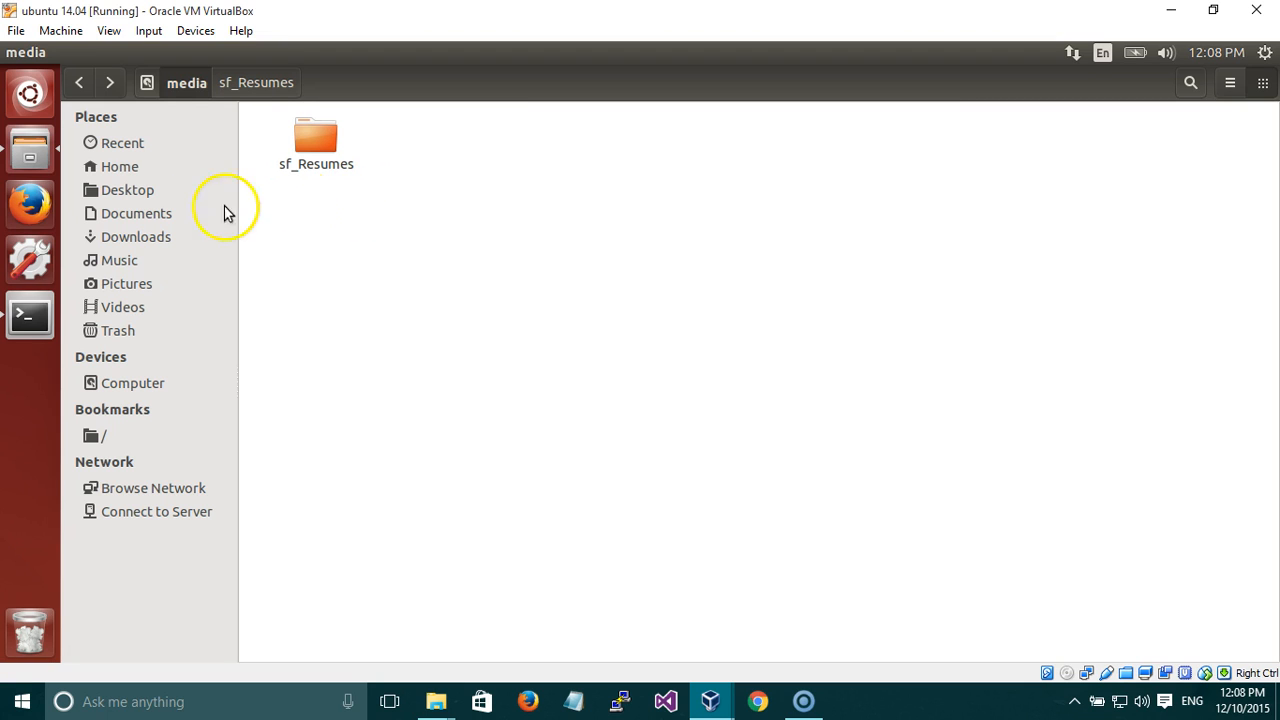
Search the Dash for gedit and launch Text Editor
left_click(29, 92)
type("gedit")
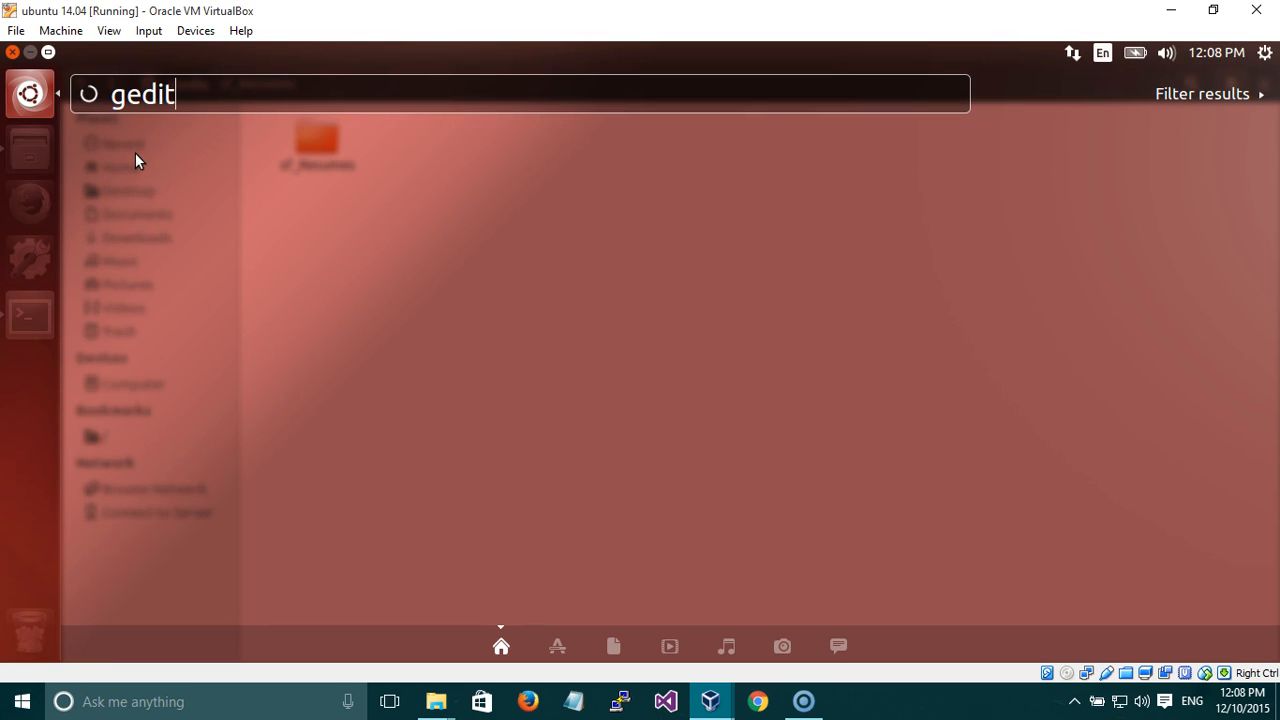
left_click(137, 162)
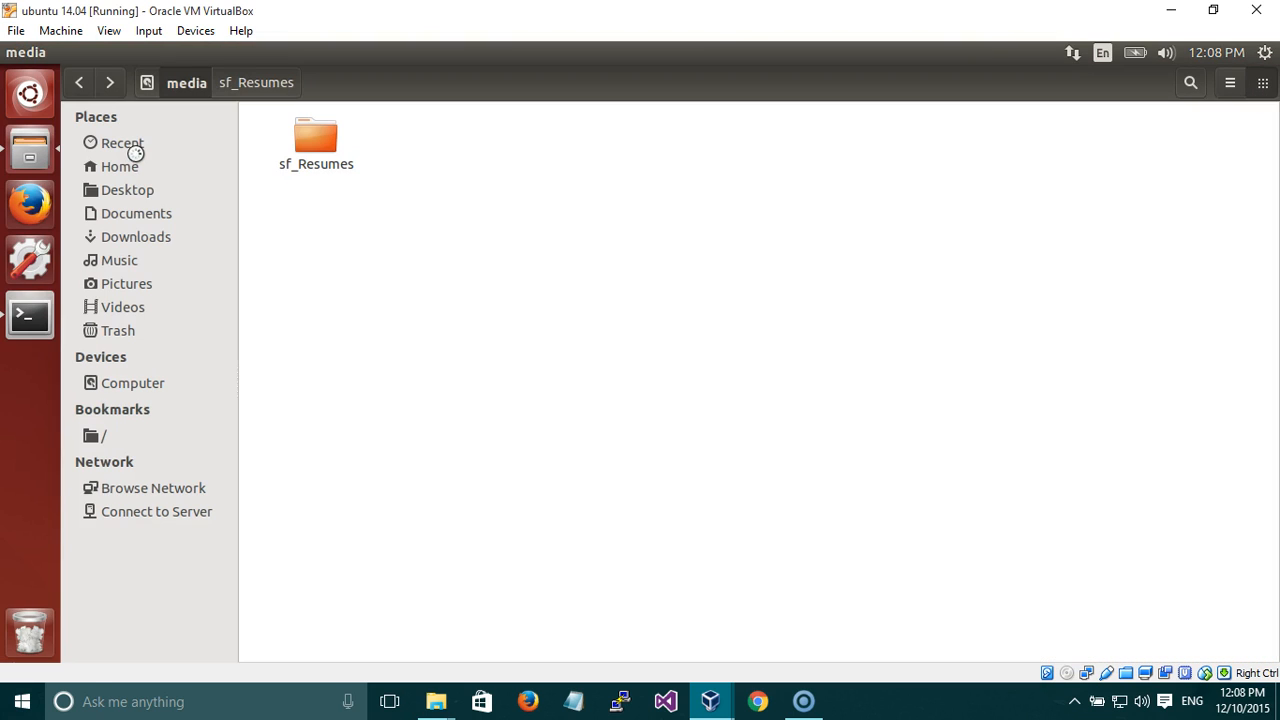
Type 'vboxsf' and the template 'sudo adduser username groupname' into the new document
type("vboxsf")
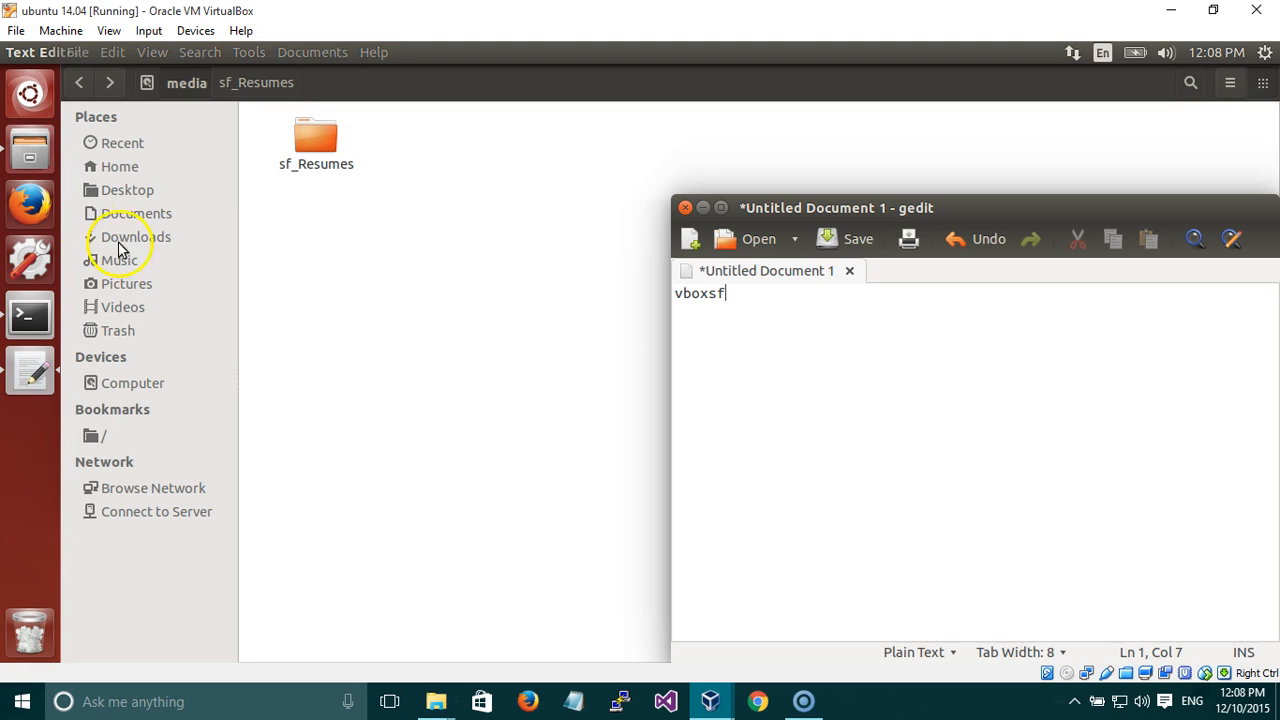
left_click_drag(709, 294, 651, 297)
left_click(731, 297)
left_click(711, 297)
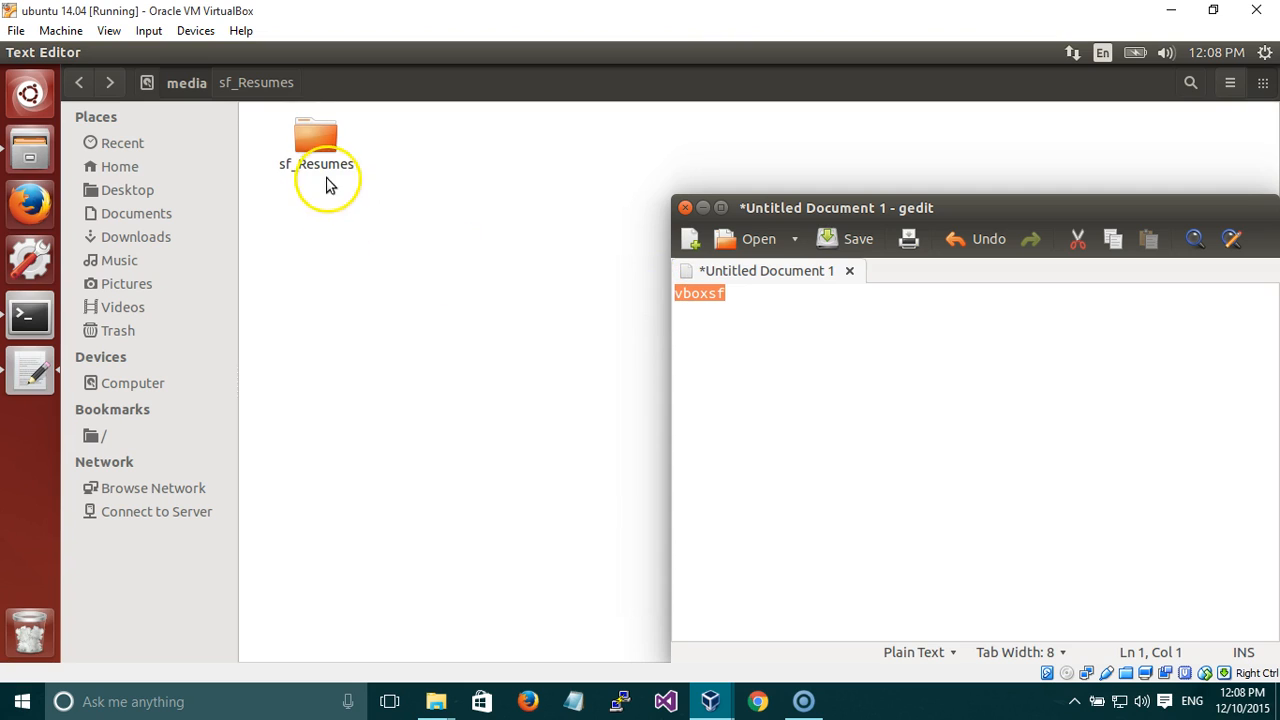
left_click(749, 297)
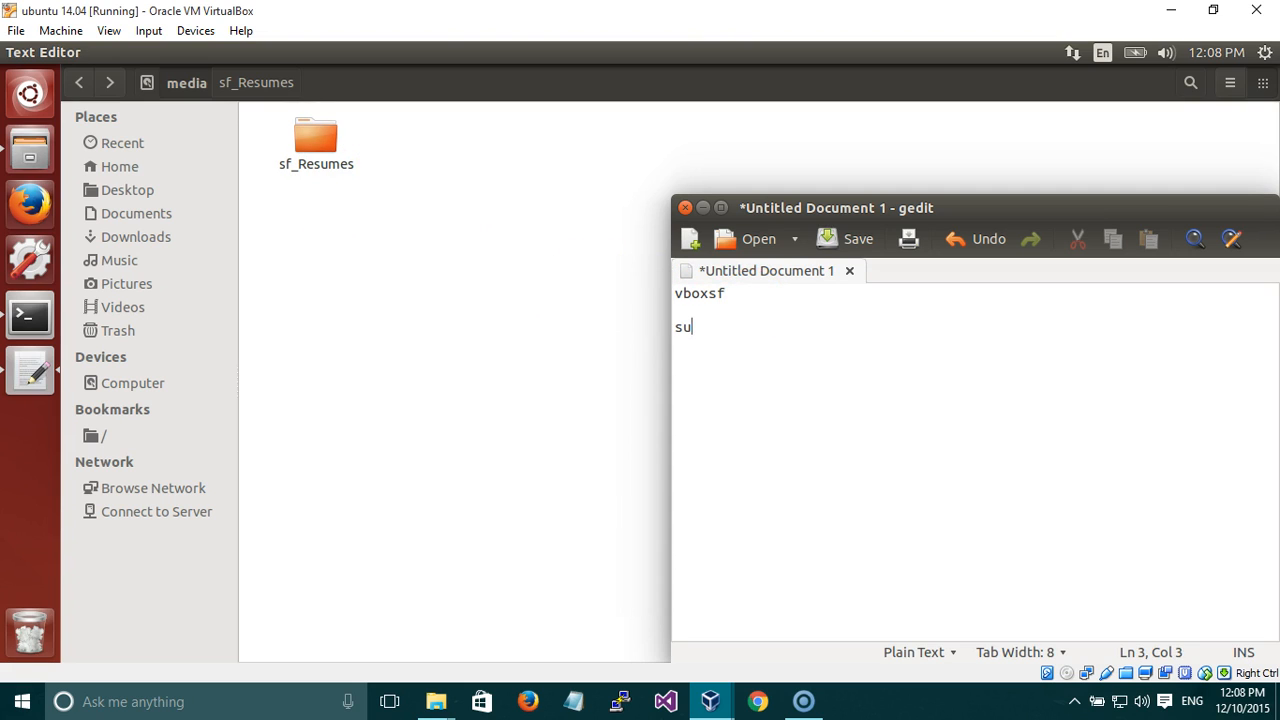
type("user username")
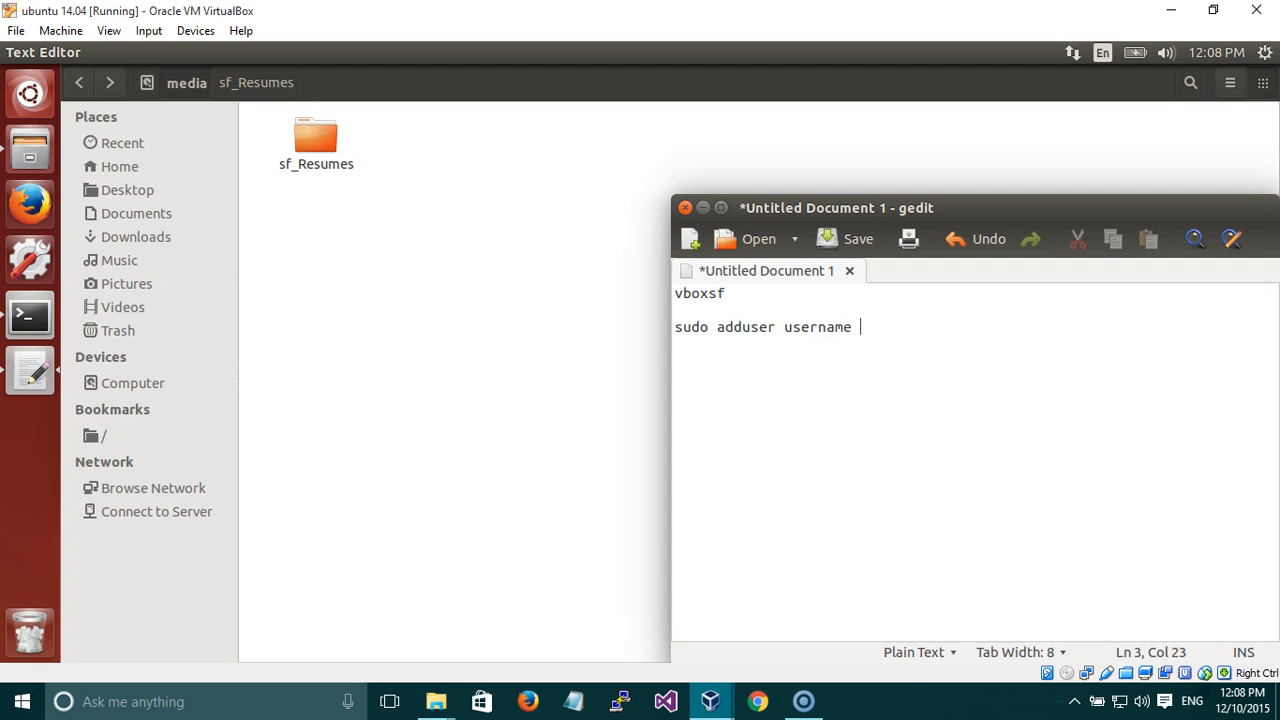
type(" group")
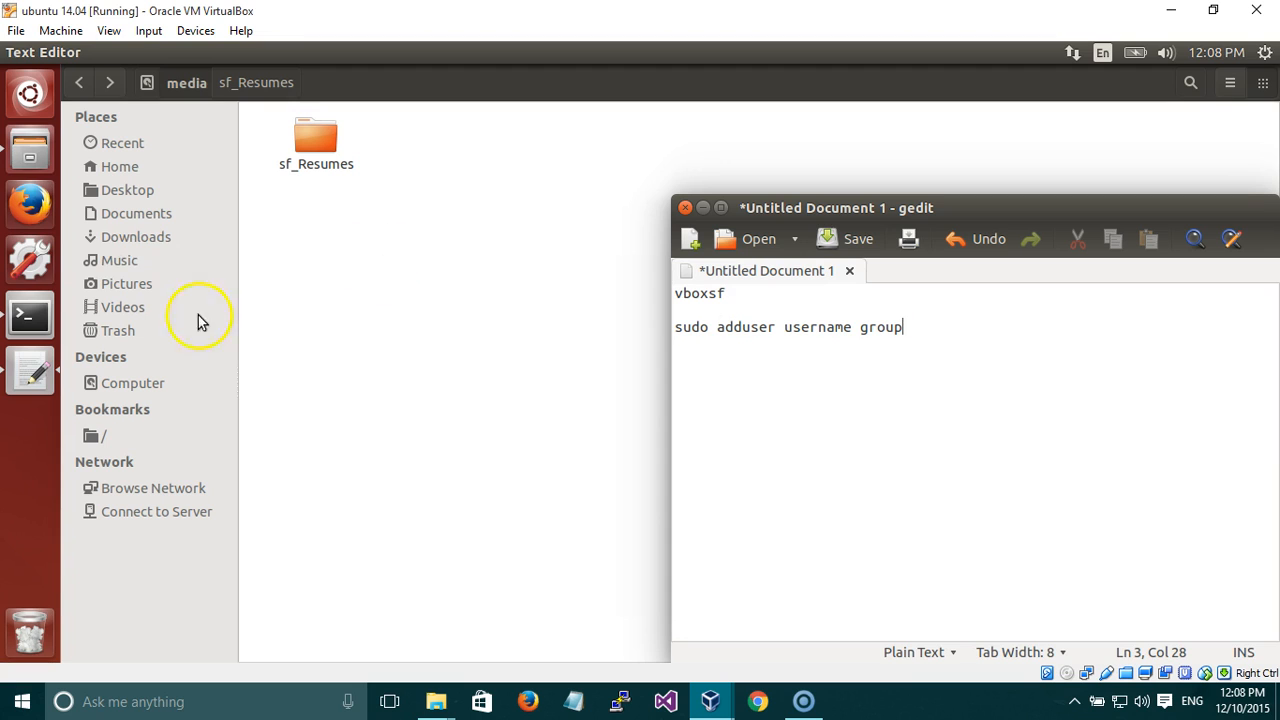
type("name")
In a new terminal, run whoami to show the current username
left_click(30, 316)
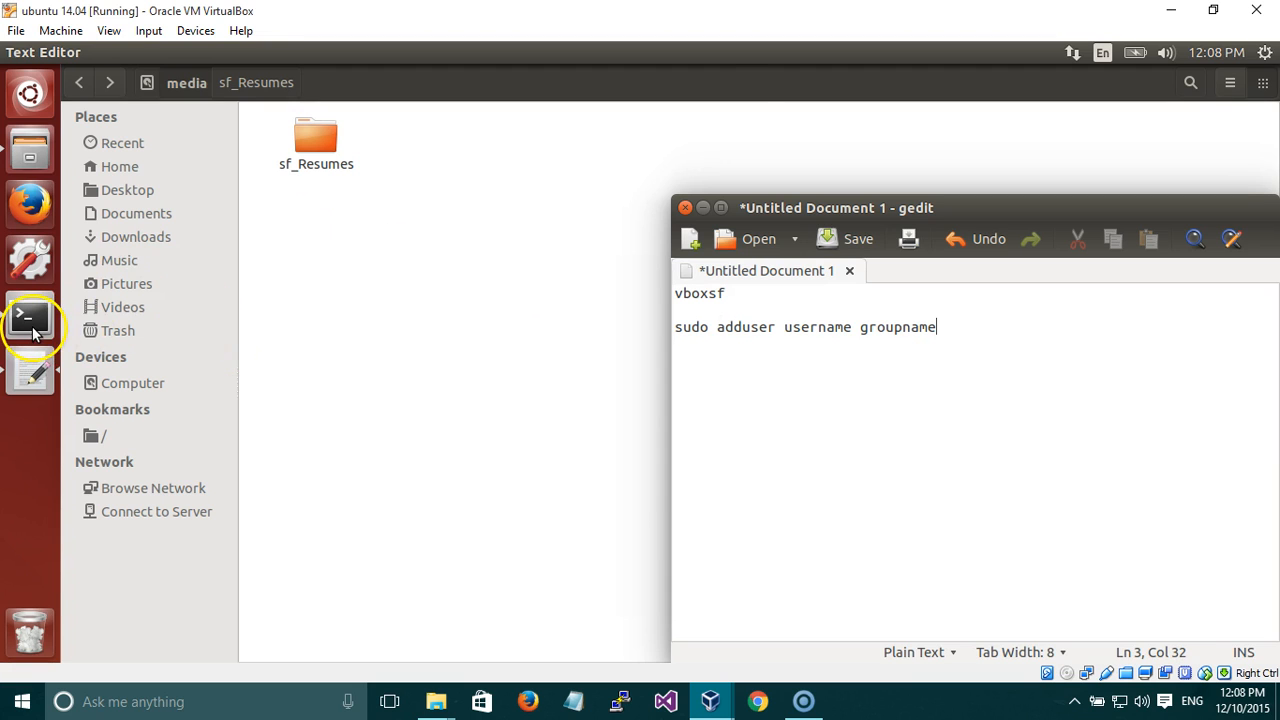
left_click_drag(403, 95, 705, 384)
type("sudo")
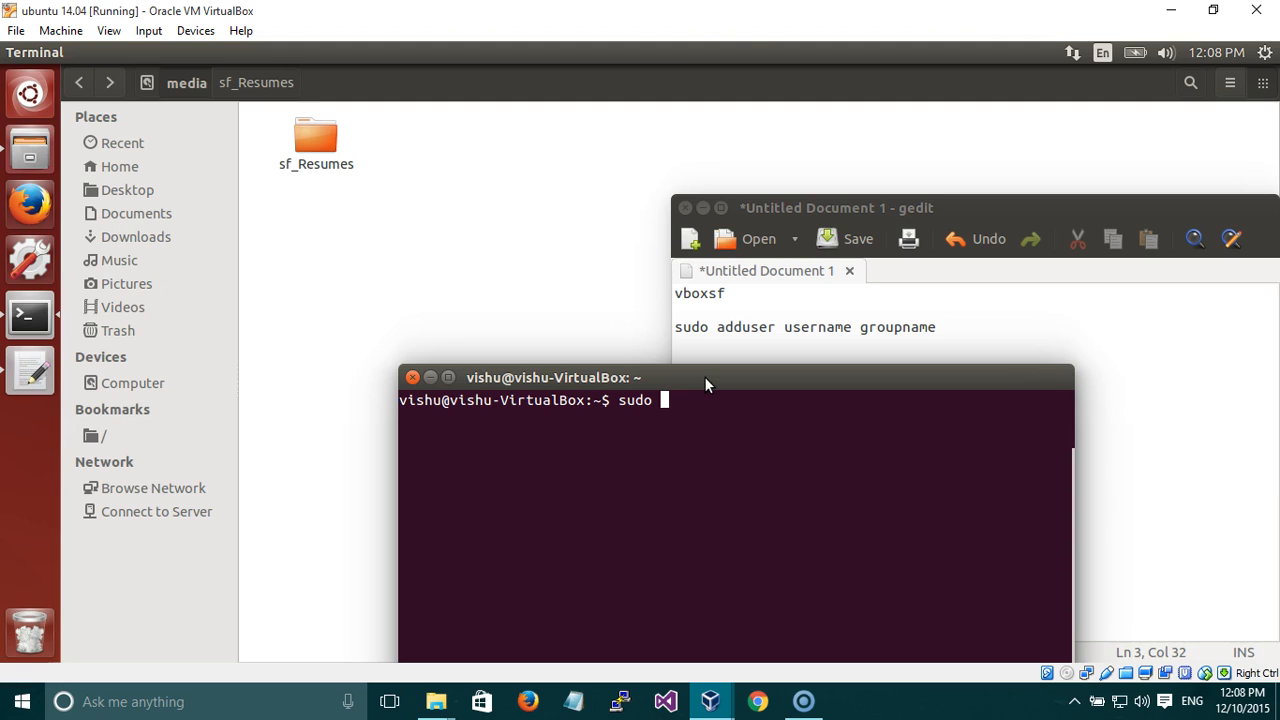
type("adduser")
key("ctrl+u")
type("whoam")
type("i")
key("Return")
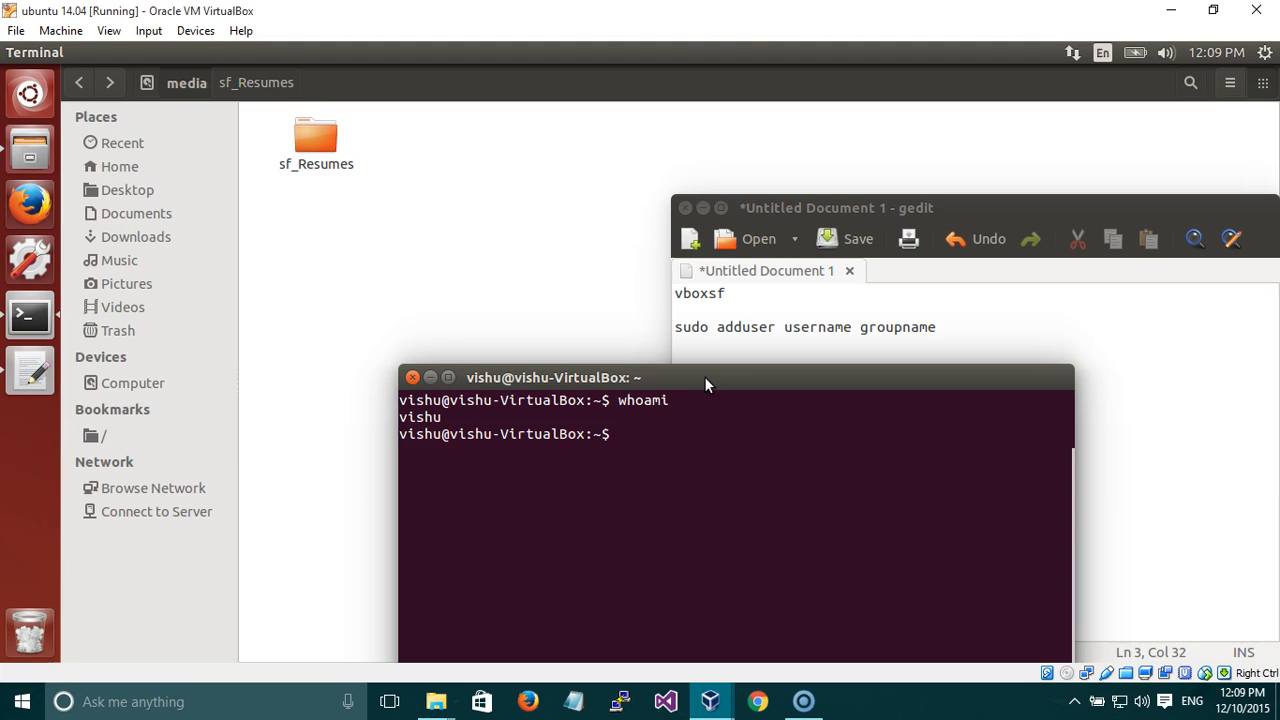
Run sudo adduser with the current username and vboxsf, adding the user to the group
type("sudo")
left_click_drag(397, 434, 446, 437)
type("add")
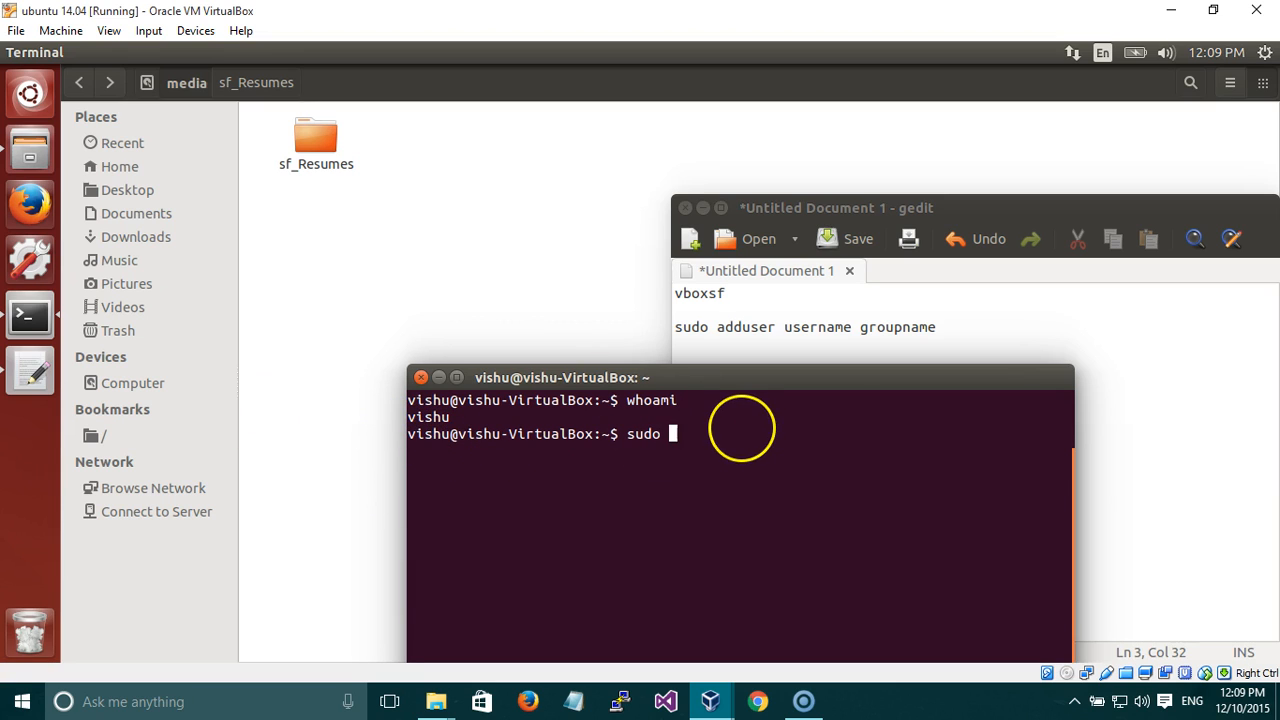
type("user vishu vboxsf")
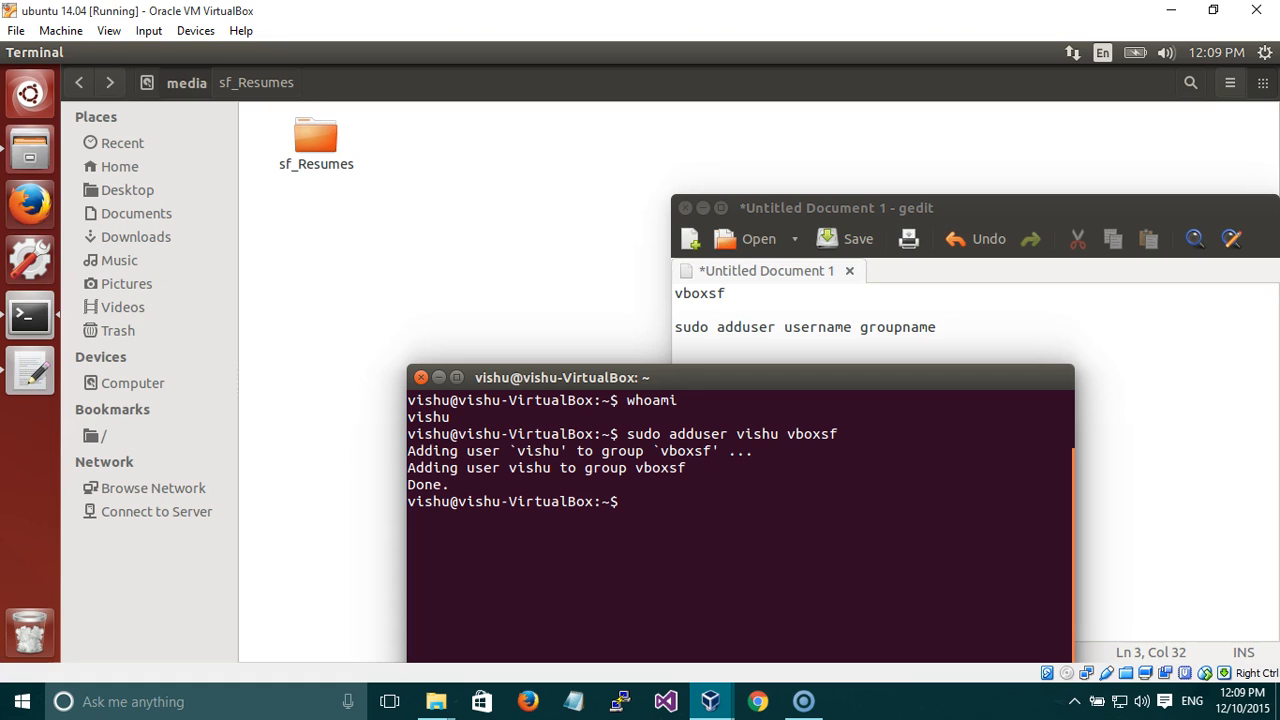
left_click_drag(471, 471, 432, 452)
Try creating a new folder in sf_Resumes, view the 'Read-only file system' error, and cancel
double_click(310, 150)
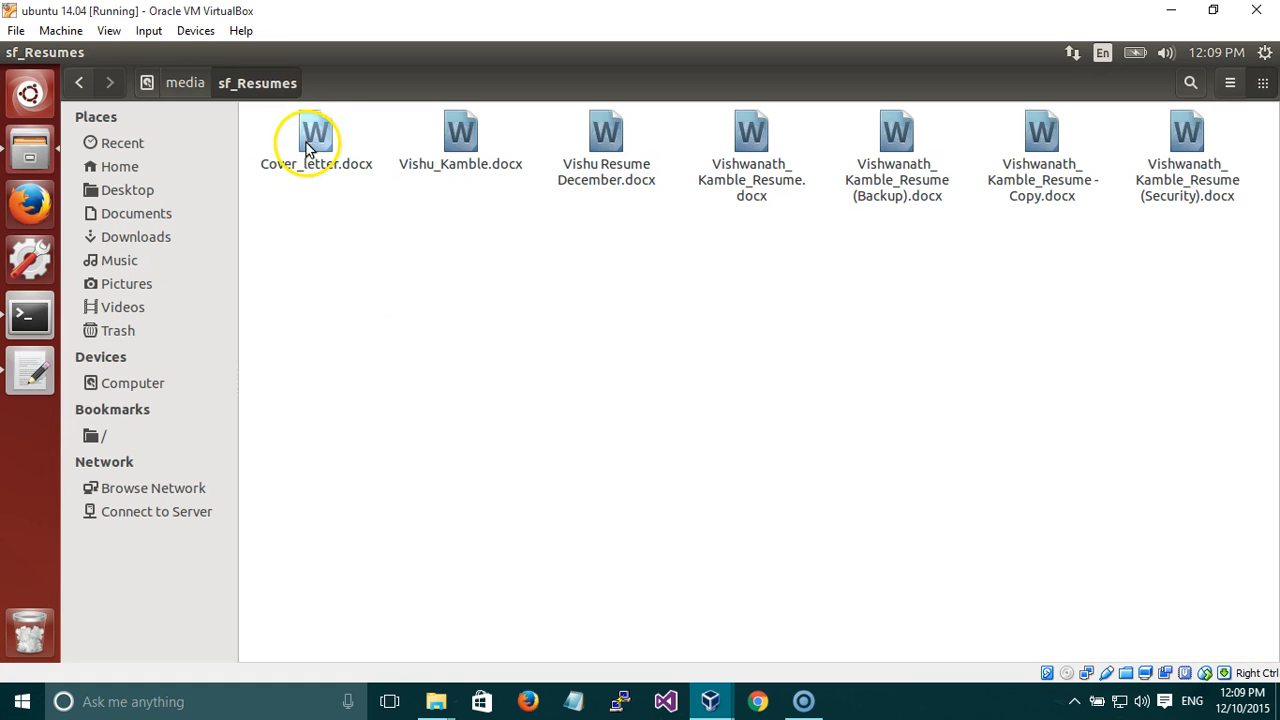
right_click(379, 280)
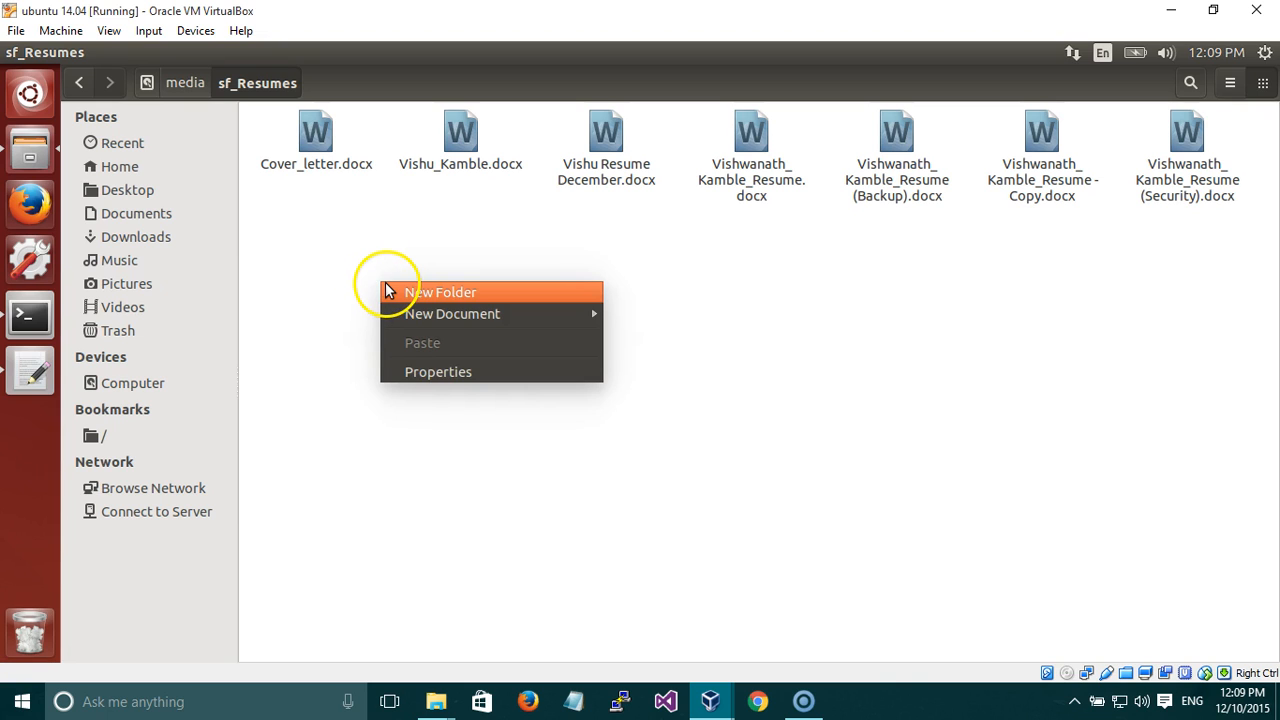
left_click(393, 290)
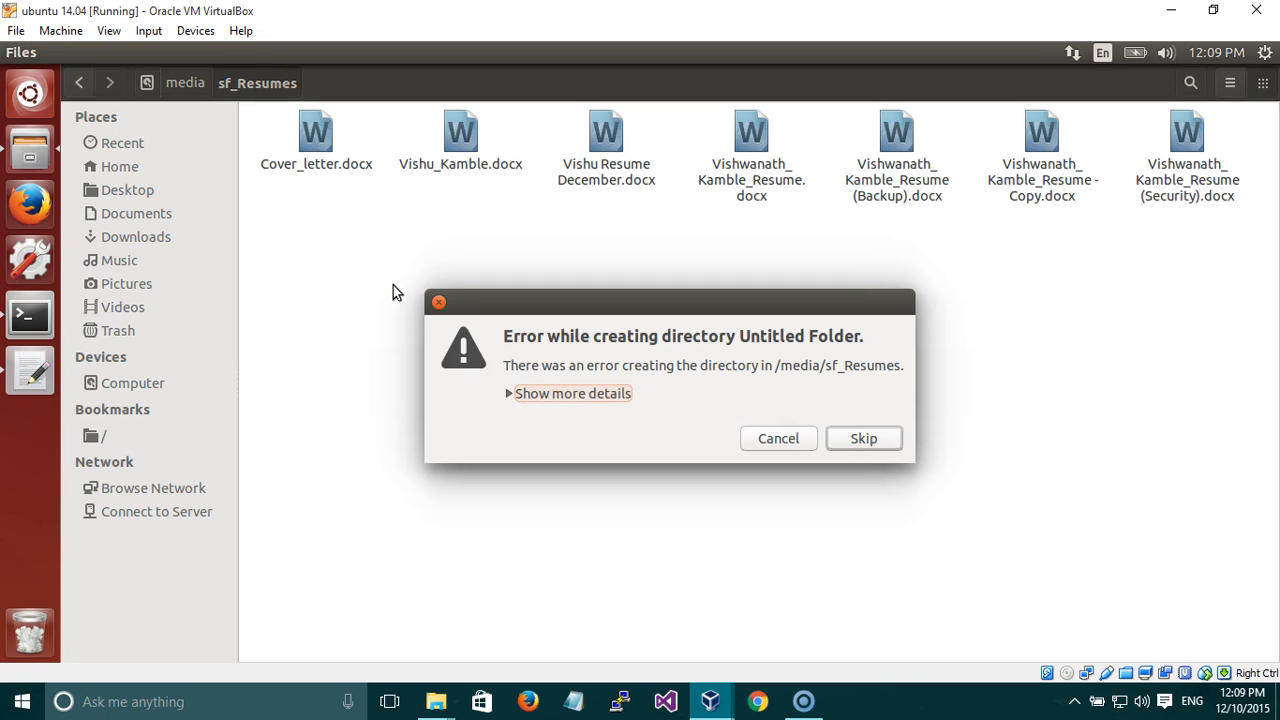
left_click(540, 394)
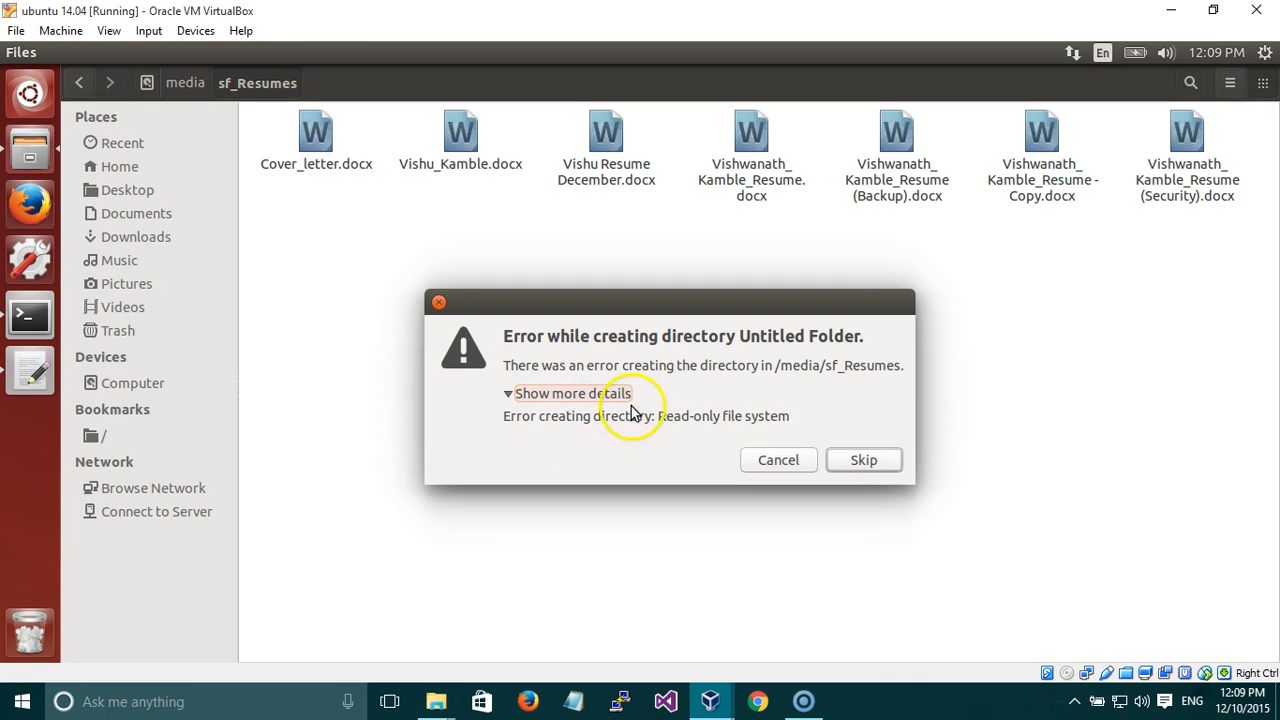
left_click(795, 464)
left_click(195, 31)
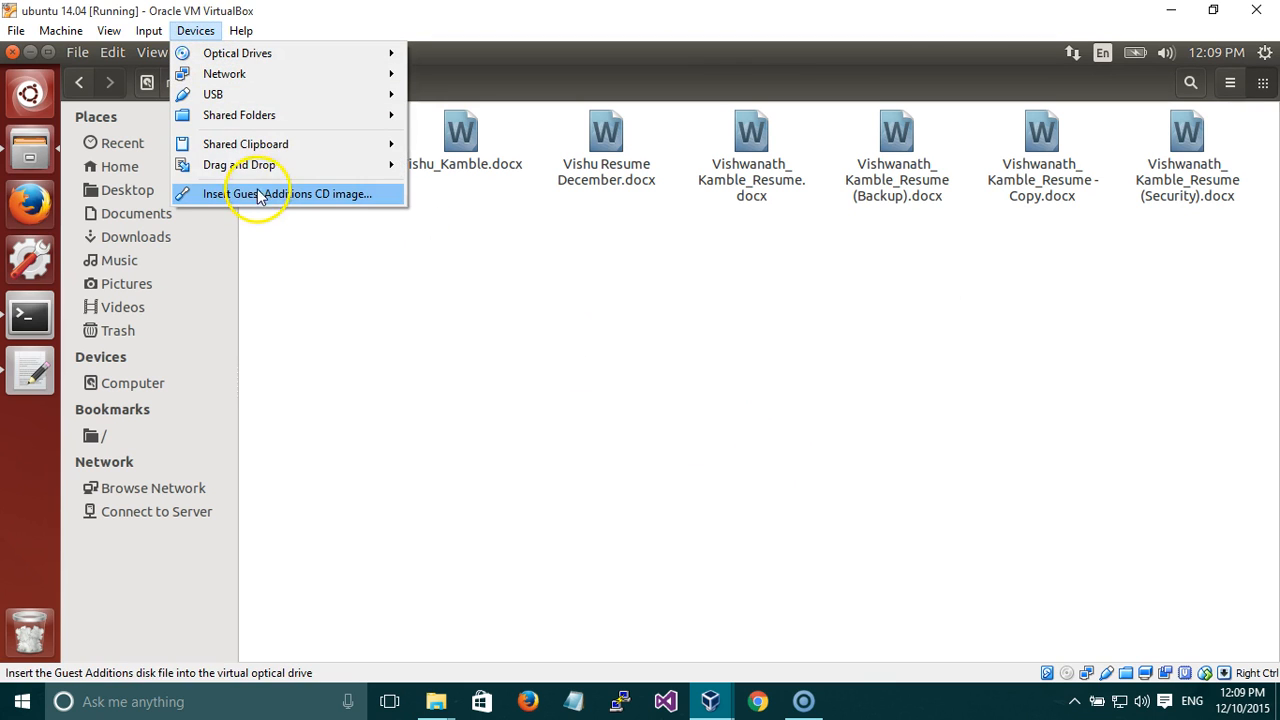
Uncheck Read-only on the Resumes share, apply settings, and dismiss the 'Failed to remove the shared folder' error
mouse_move(306, 117)
left_click(457, 117)
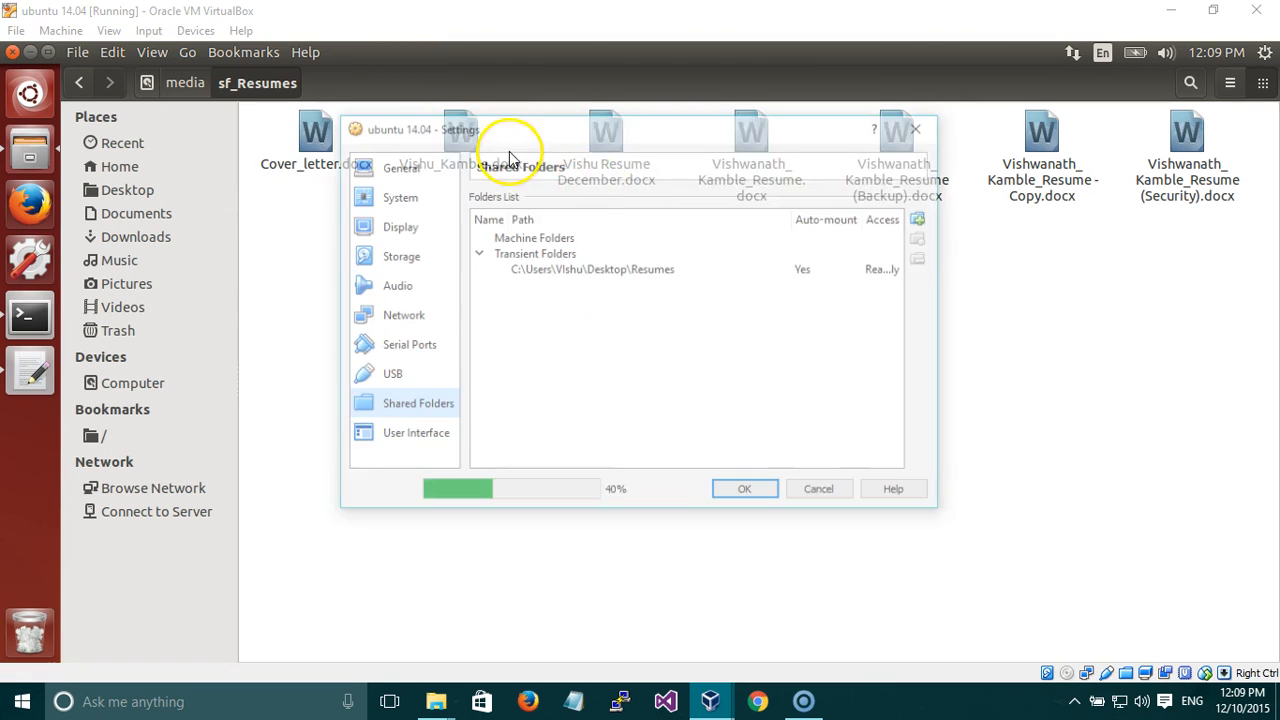
left_click(846, 269)
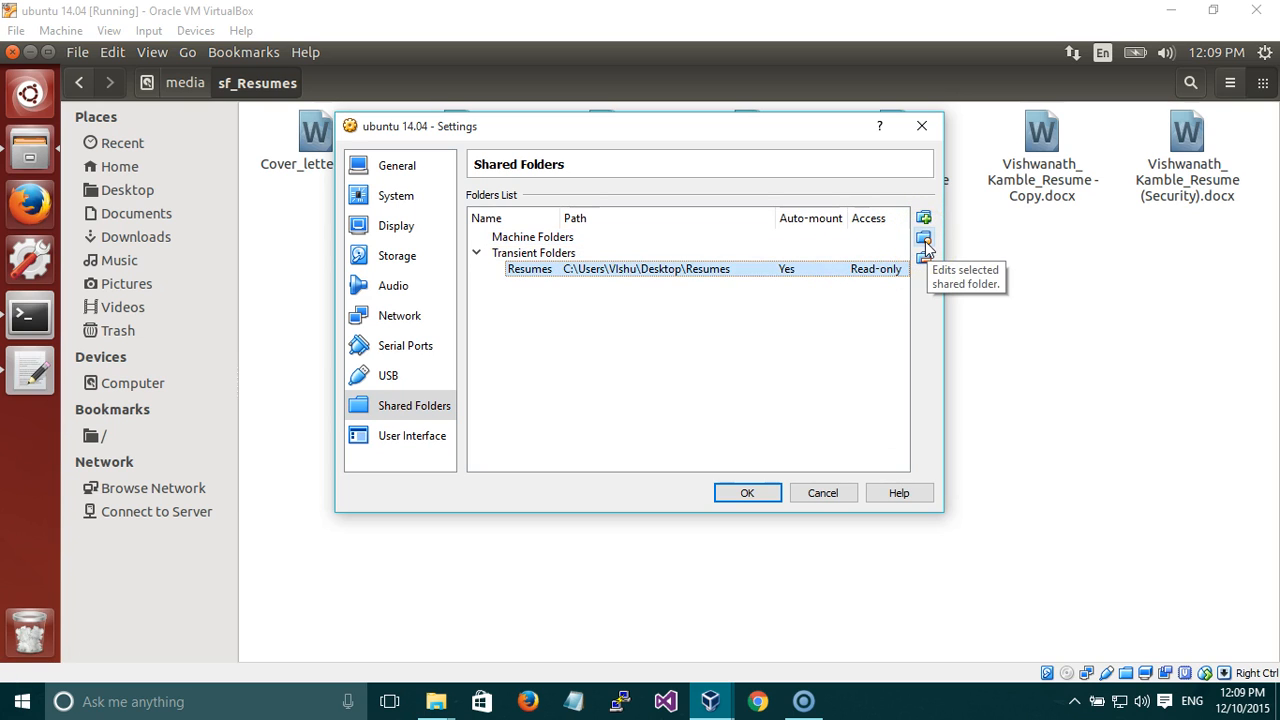
left_click(925, 241)
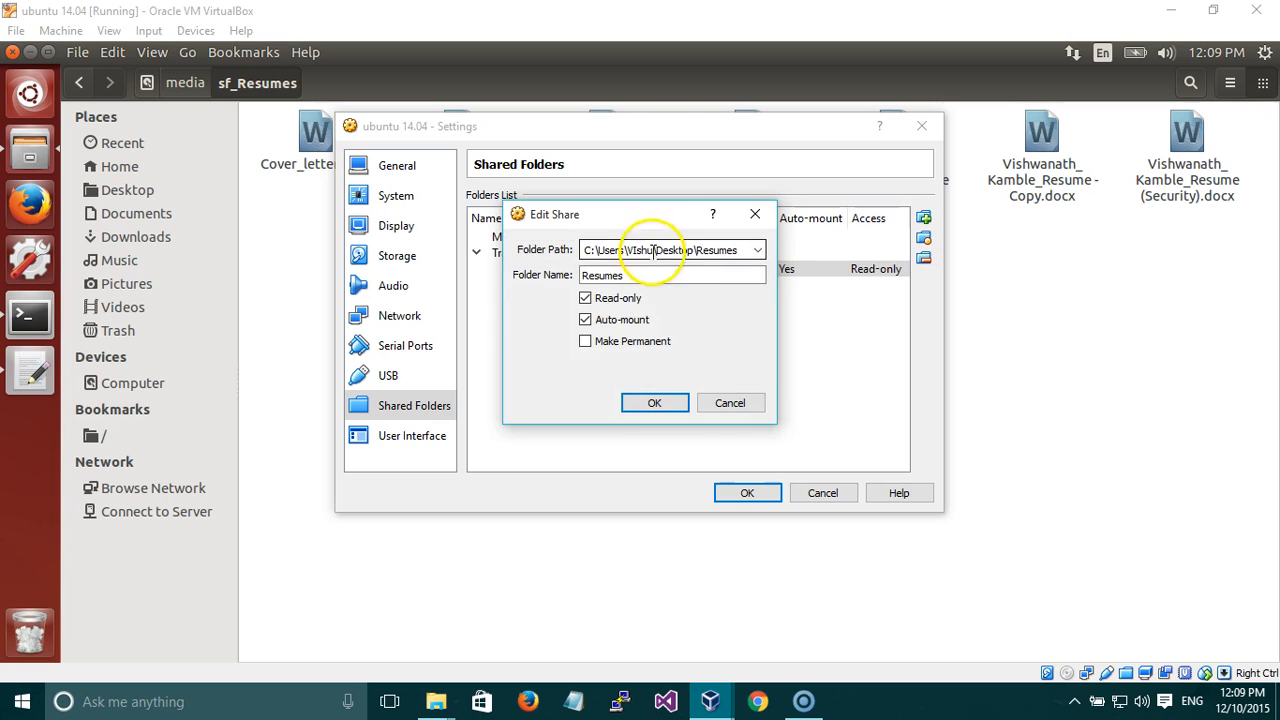
left_click(624, 302)
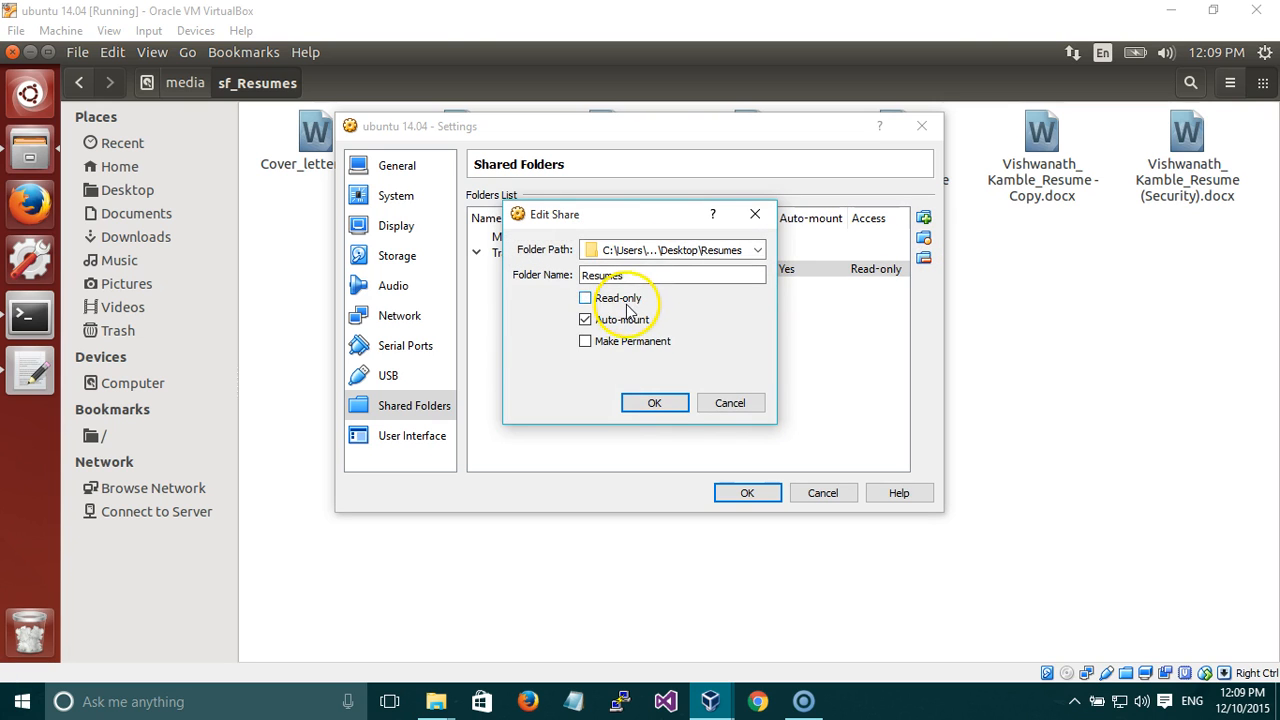
left_click(654, 403)
left_click(745, 494)
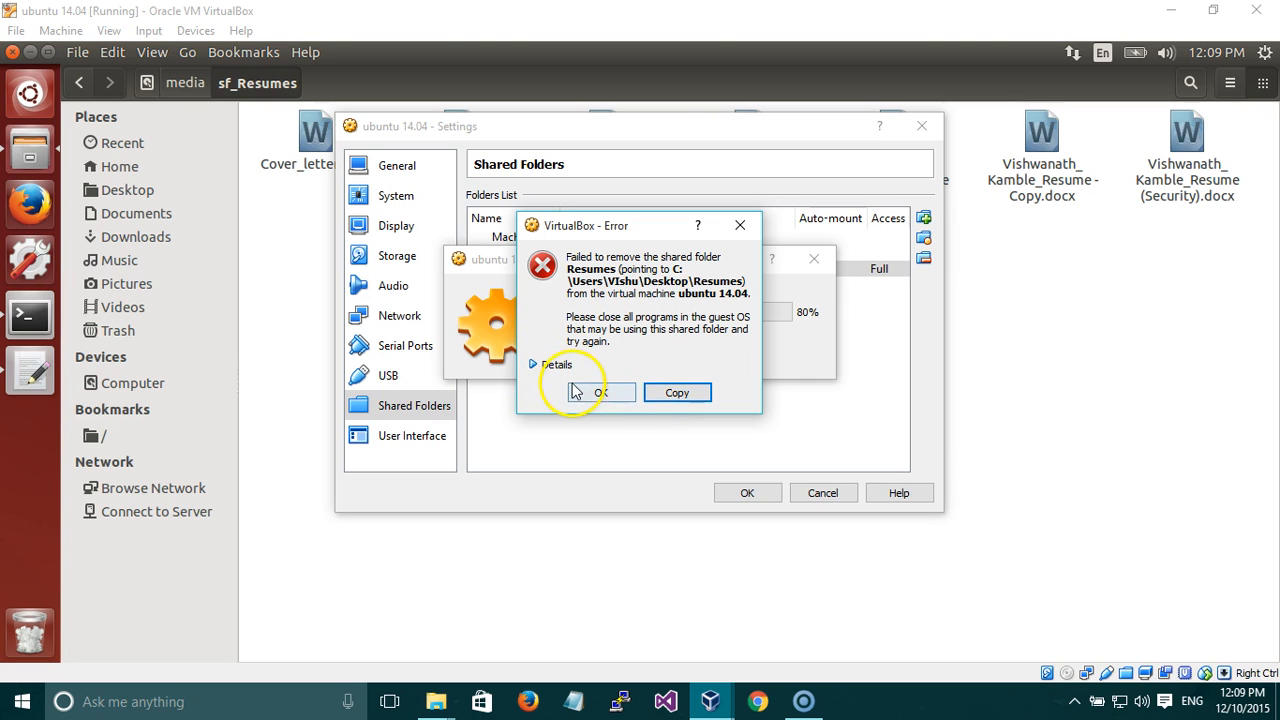
left_click(585, 394)
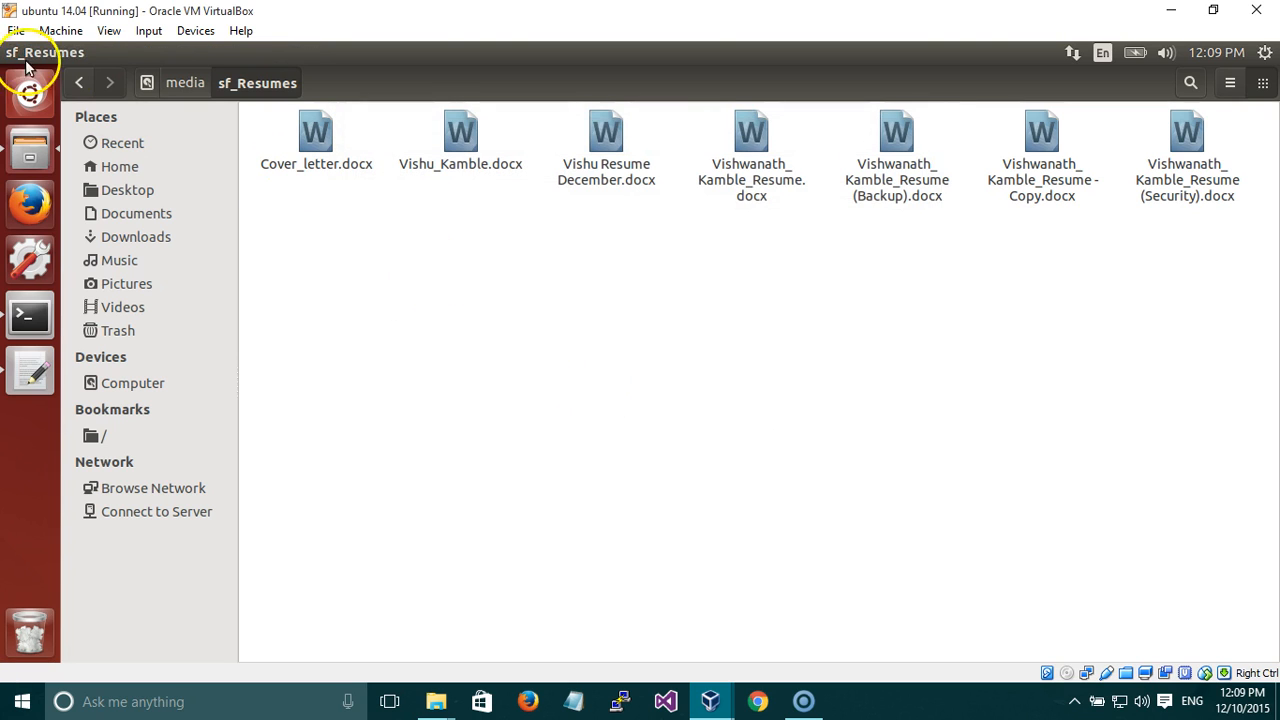
Close the file browser, discard the unsaved gedit notes, and close the Terminal
left_click(13, 52)
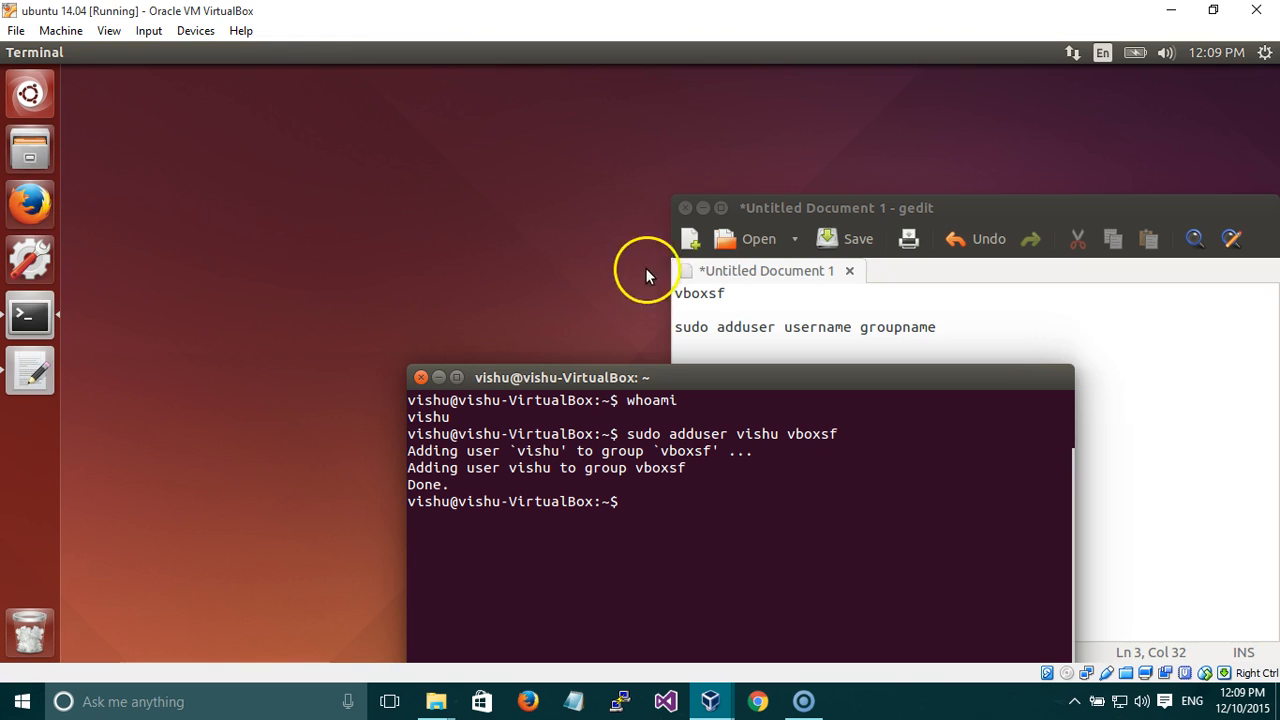
left_click(684, 209)
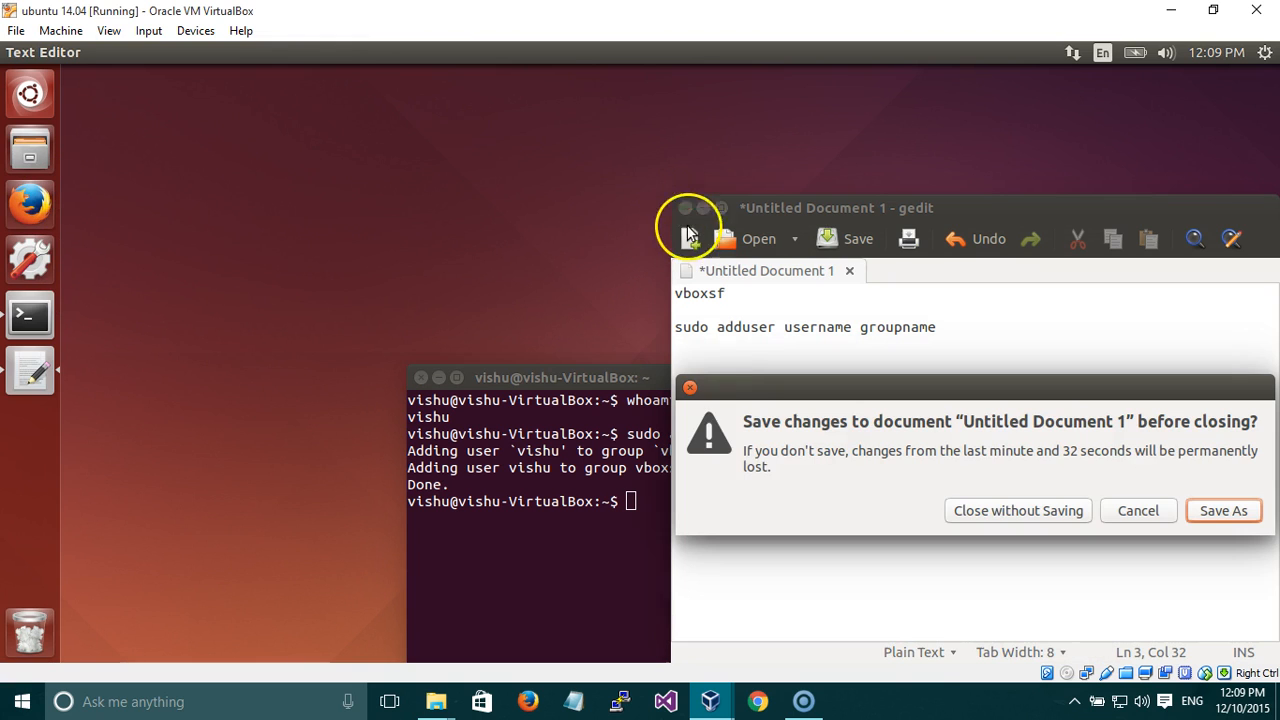
left_click(1055, 510)
left_click(421, 377)
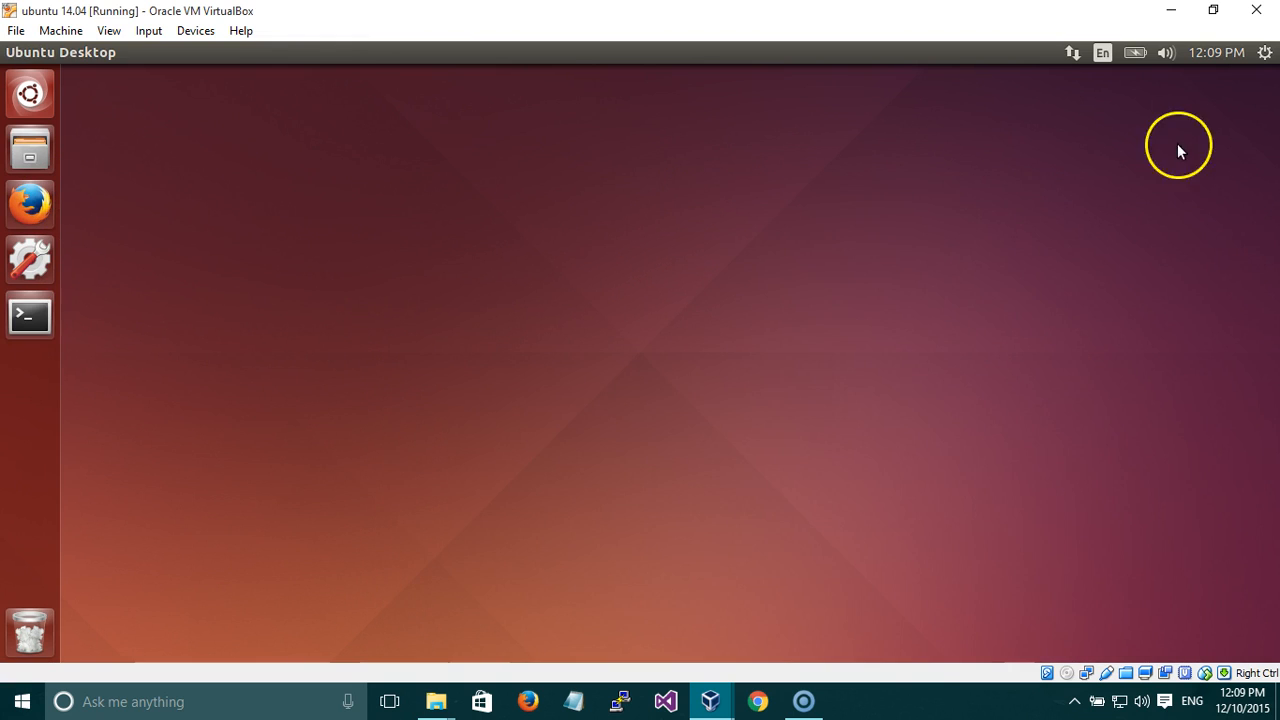
Log out of the Ubuntu session to the login screen
left_click(1264, 53)
left_click(1151, 226)
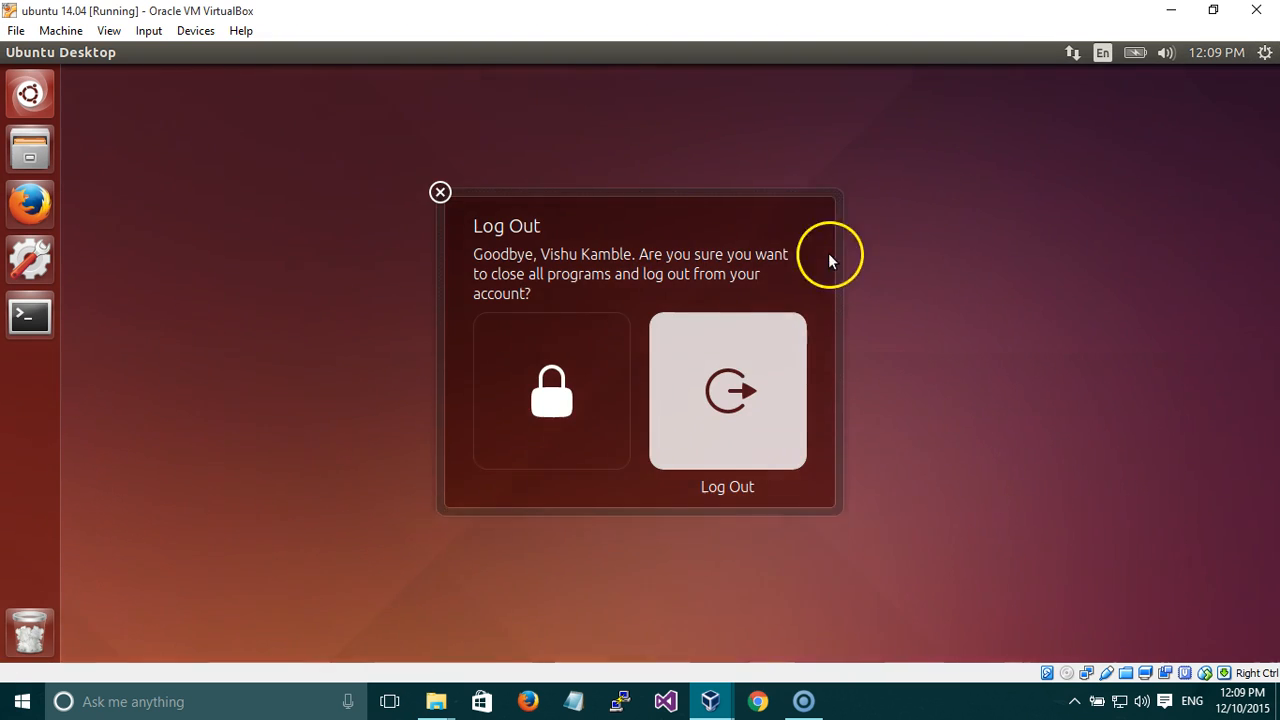
left_click(714, 335)
left_click(195, 31)
Clear Read-only on the Resumes shared folder and save the VM settings
mouse_move(246, 118)
left_click(436, 122)
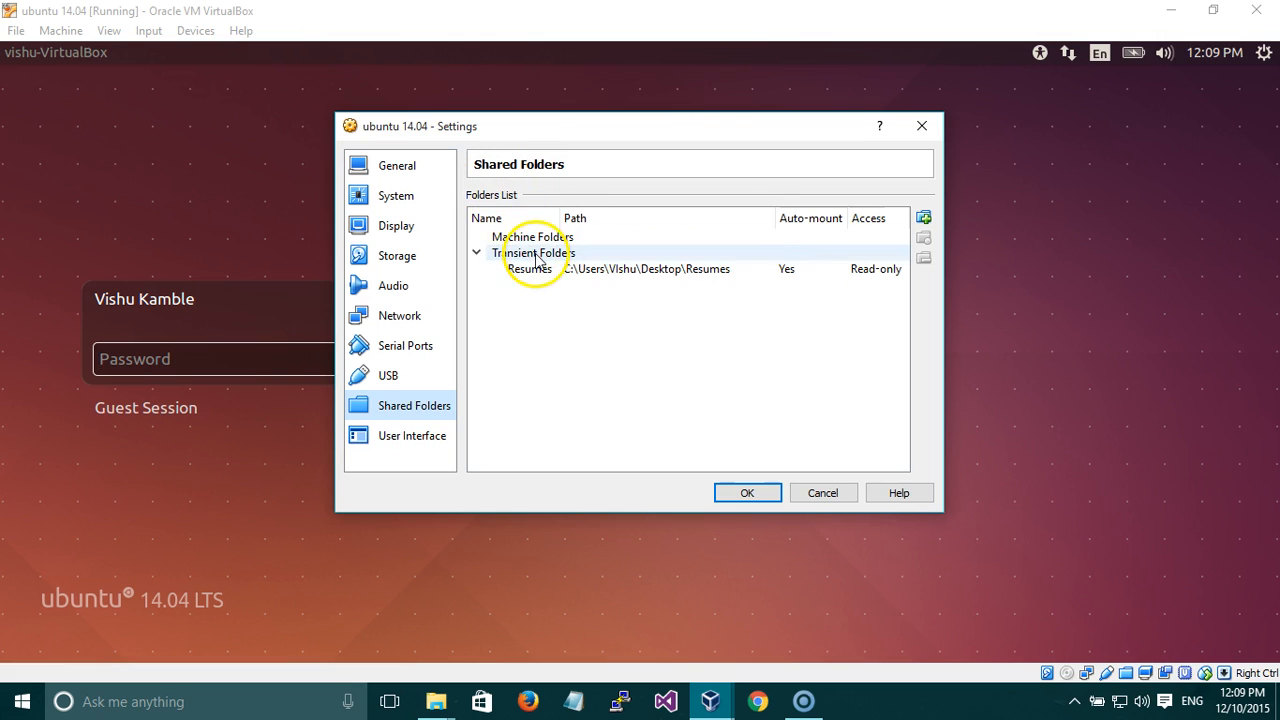
left_click(546, 272)
left_click(924, 240)
left_click(586, 298)
left_click(654, 403)
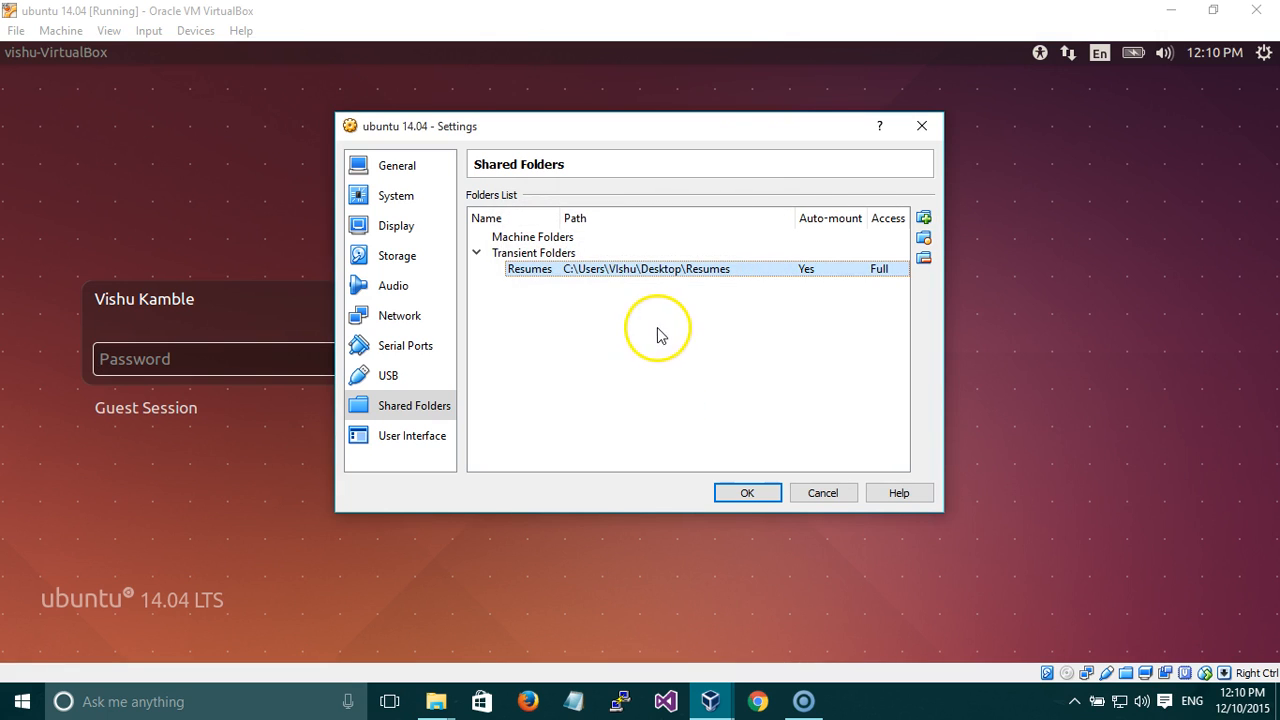
left_click(749, 494)
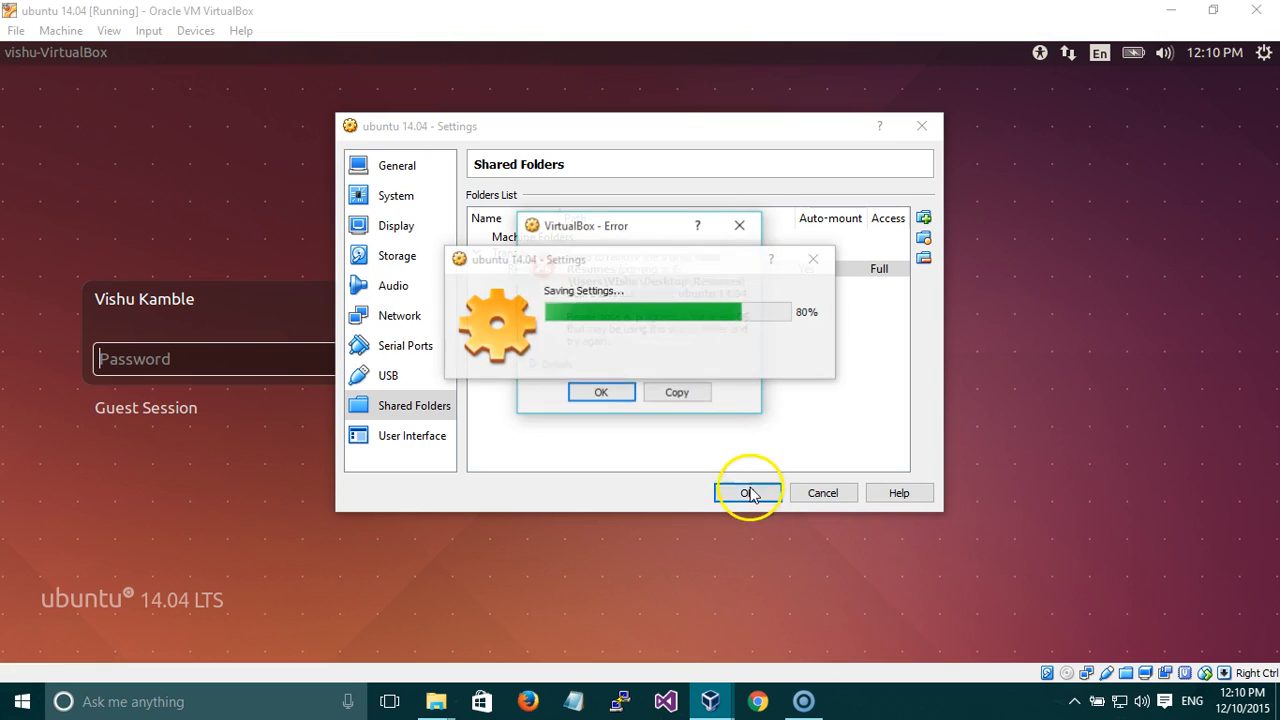
Dismiss the shared-folder removal error and bring up Ubuntu's shutdown choices
left_click(602, 393)
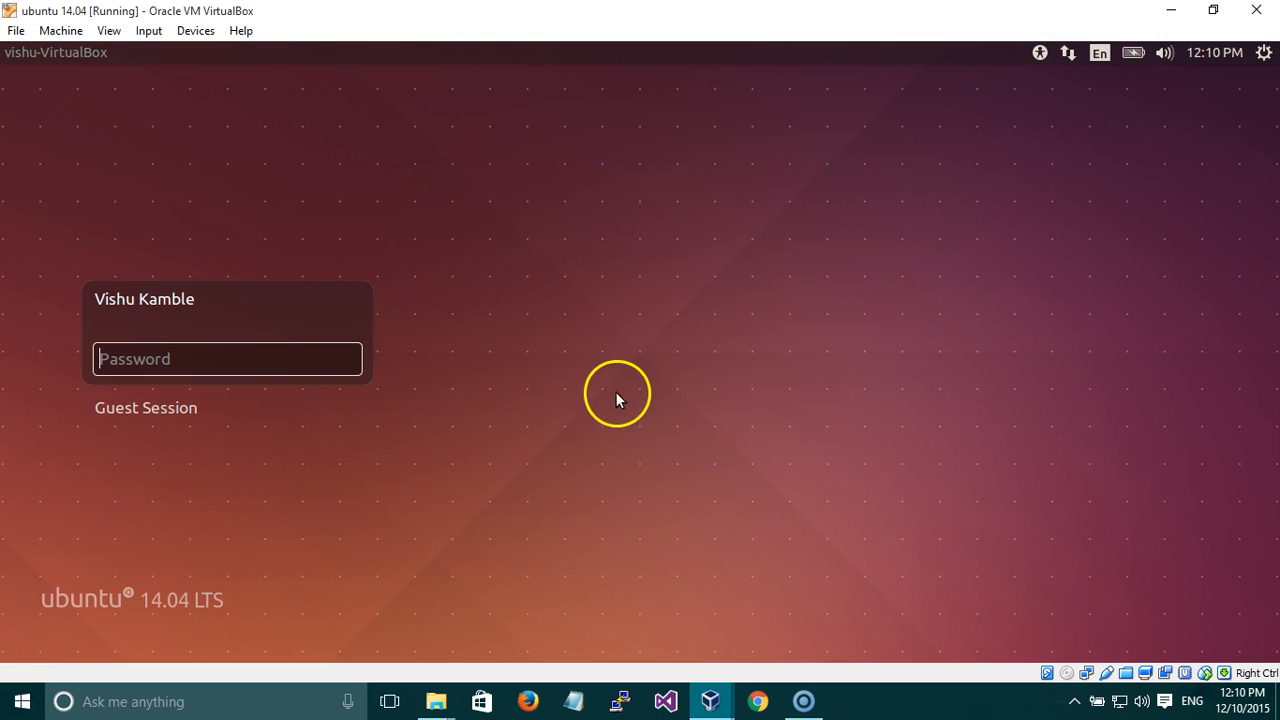
left_click(1264, 53)
left_click(1246, 97)
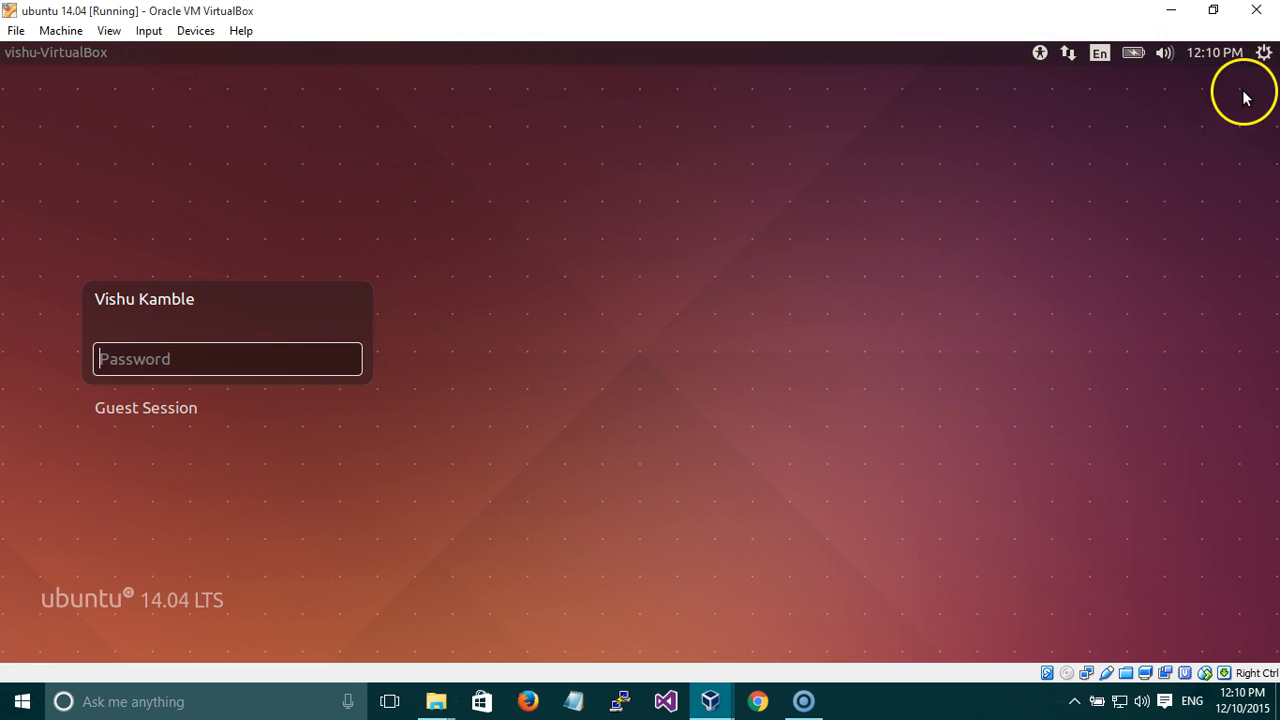
Restart Ubuntu, and during boot clear Read-only on the Resumes share and save the settings
left_click(607, 347)
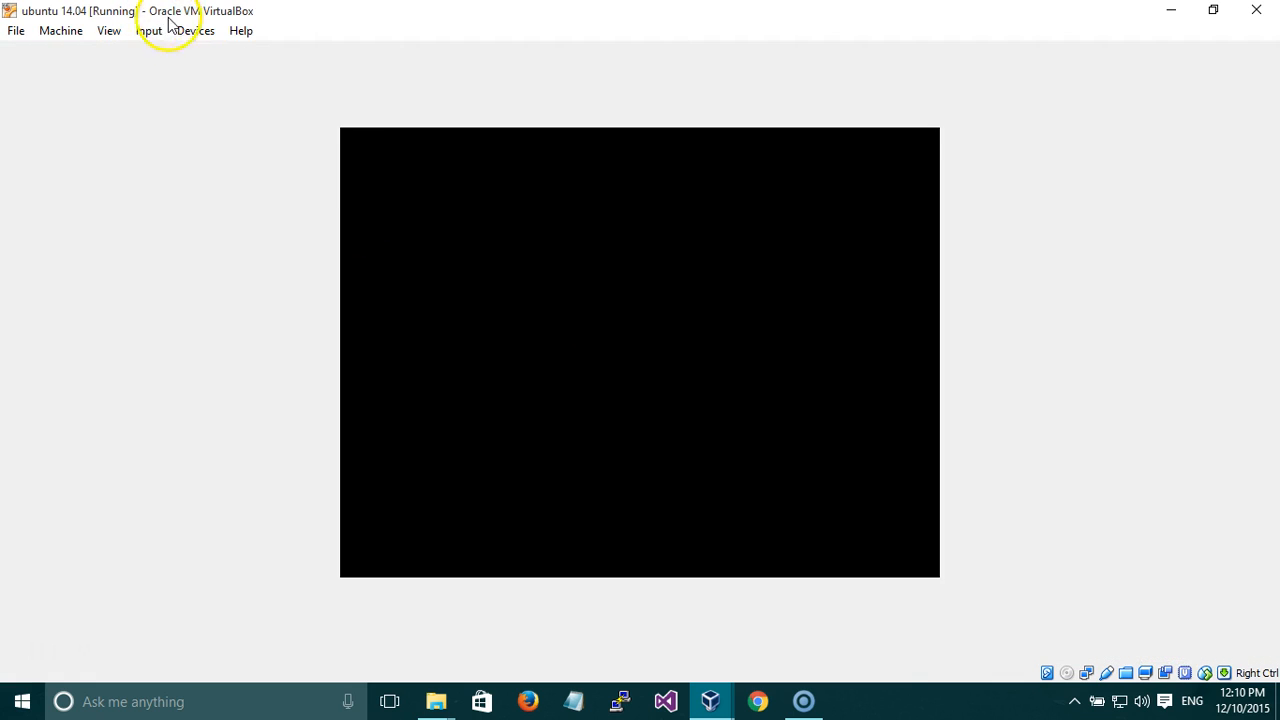
left_click(195, 30)
mouse_move(257, 114)
left_click(525, 118)
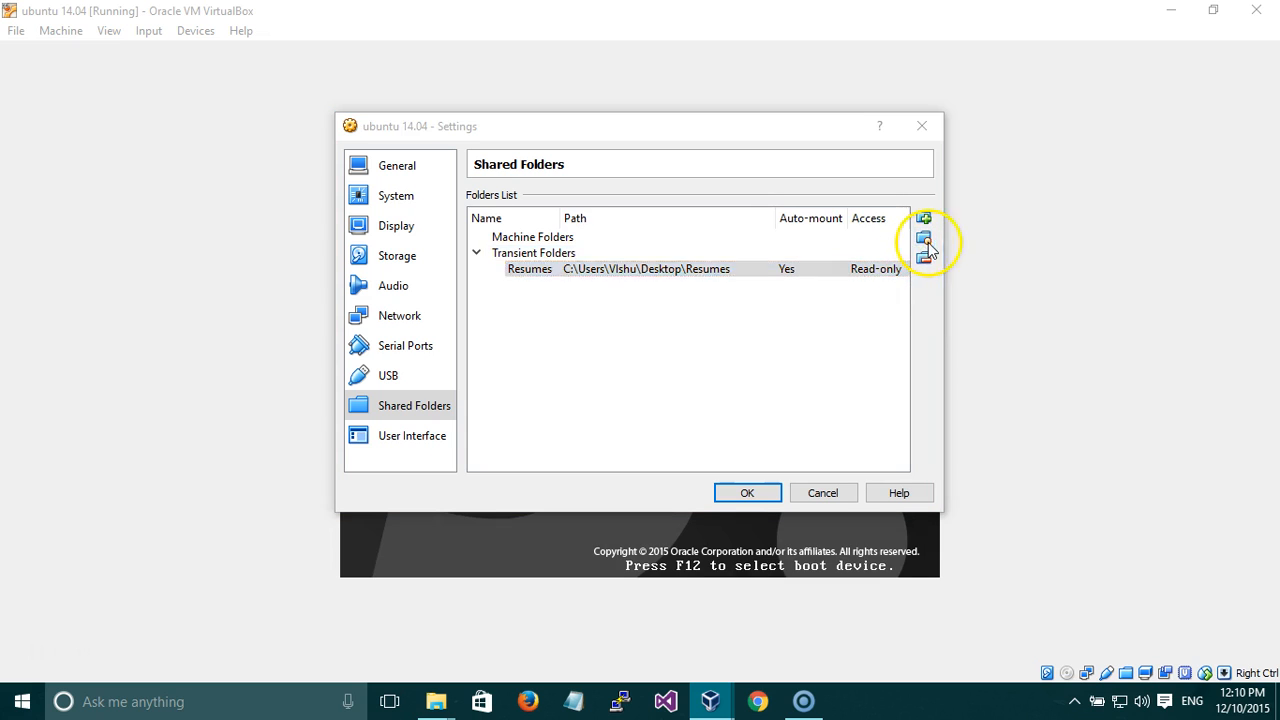
left_click(923, 238)
left_click(585, 298)
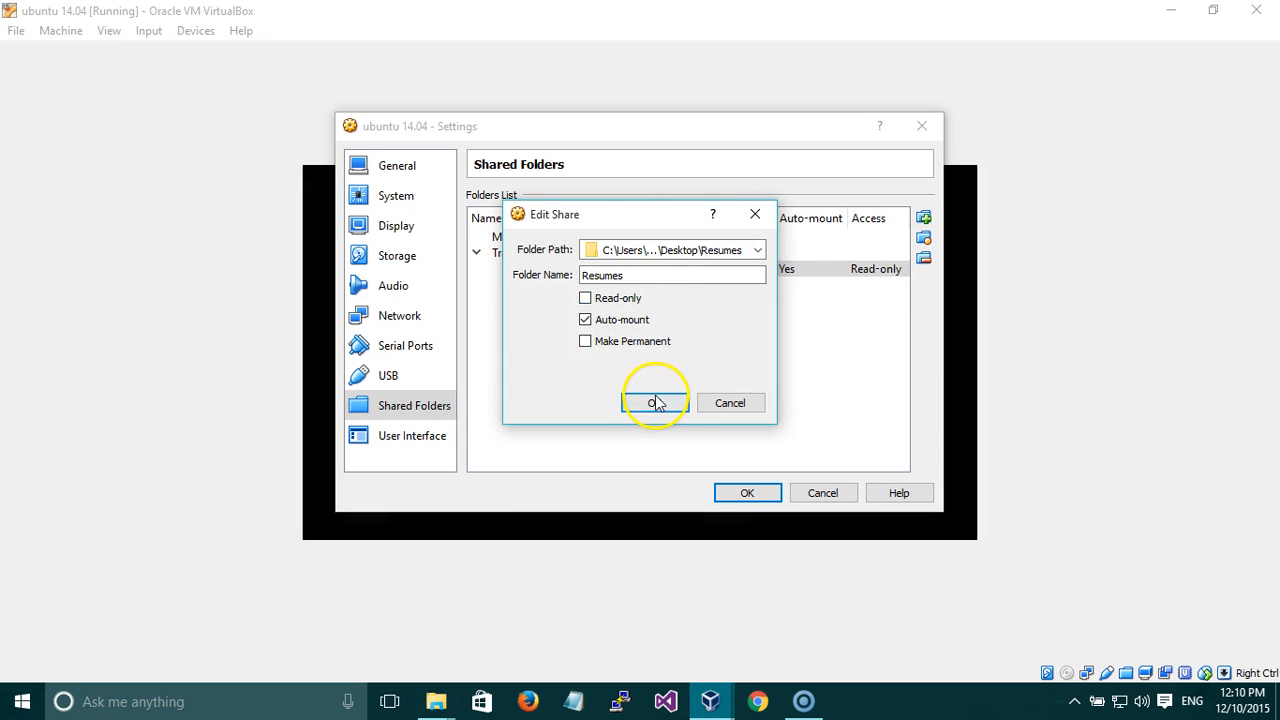
left_click(654, 400)
left_click(747, 492)
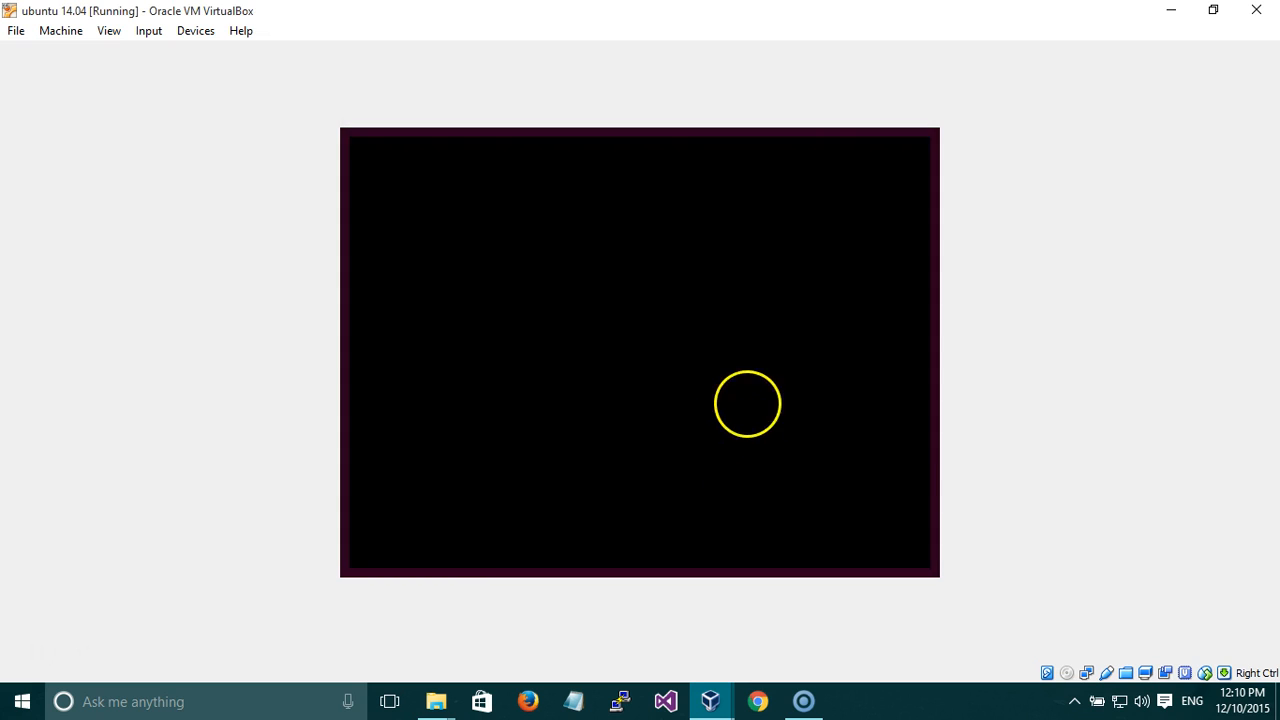